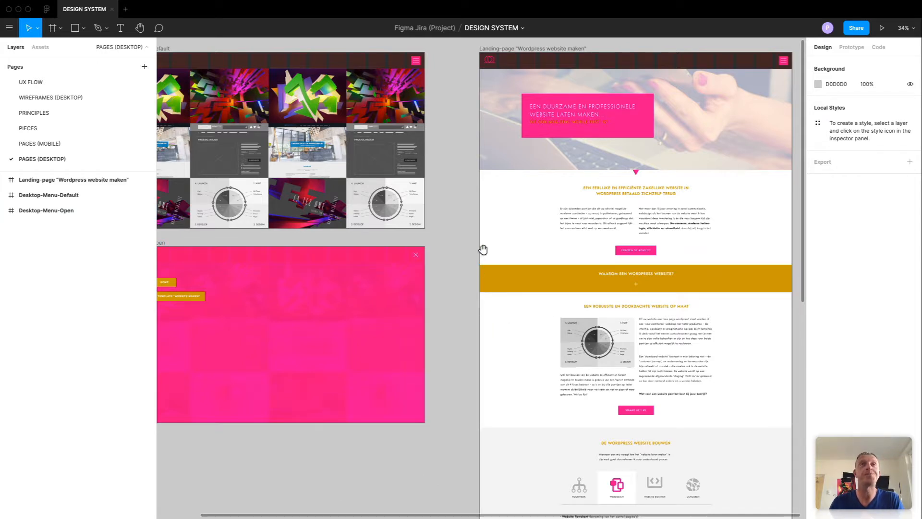
# Look over the two desktop menu frames and the hero area of the "Wordpress website maken" landing page.
pyautogui.scroll(3, 403, 221)
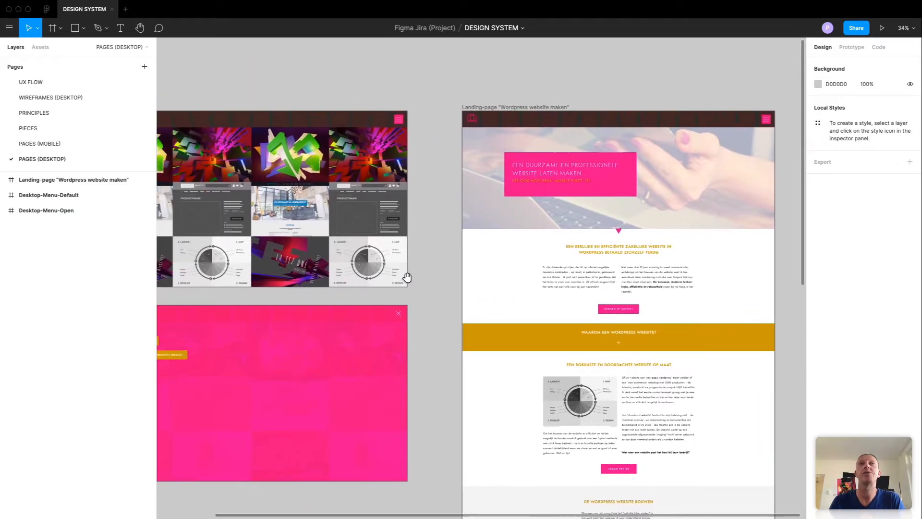
pyautogui.moveTo(407, 278); pyautogui.dragTo(505, 294)
pyautogui.click(500, 339)
pyautogui.click(524, 352)
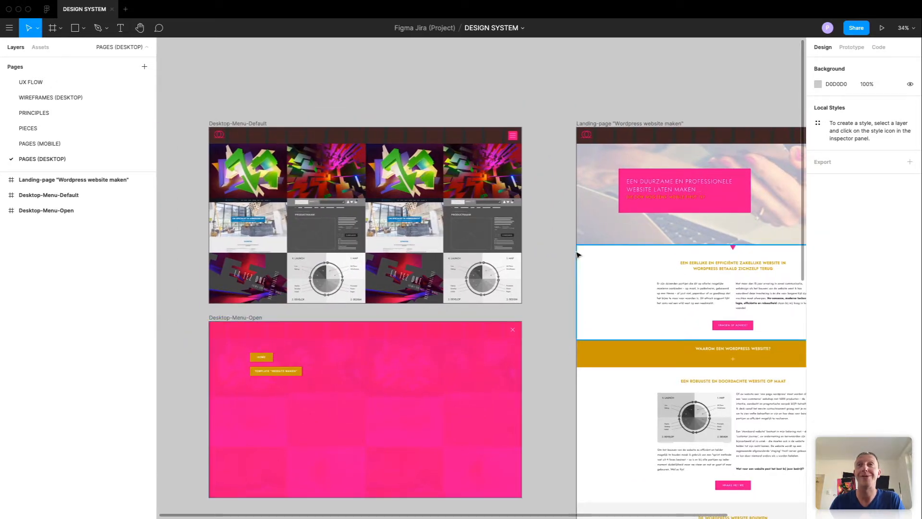
pyautogui.moveTo(560, 253); pyautogui.dragTo(366, 263)
pyautogui.scroll(5, 366, 263)
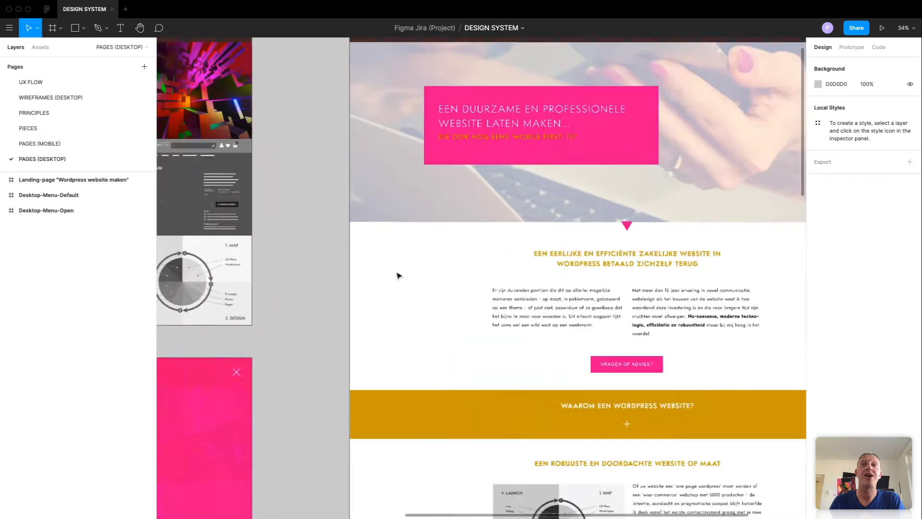
pyautogui.moveTo(483, 273); pyautogui.dragTo(354, 420)
pyautogui.press('super+z')
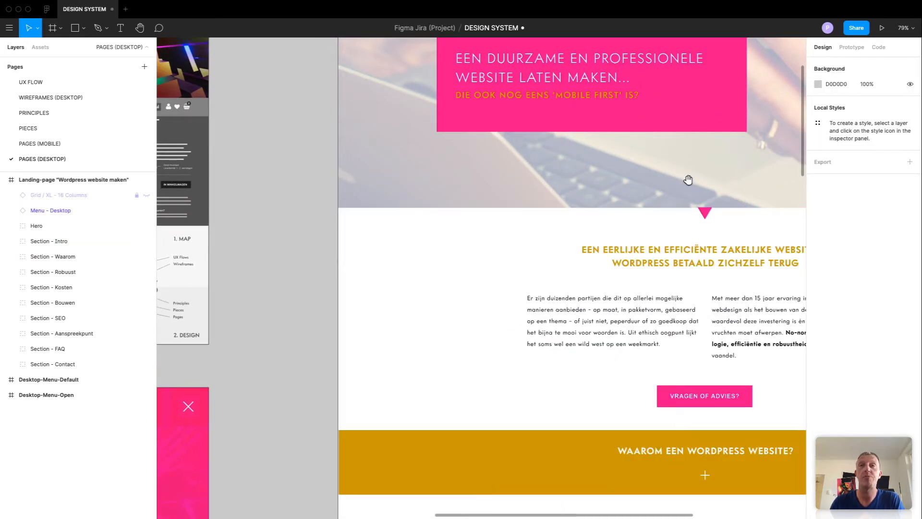
pyautogui.moveTo(687, 179); pyautogui.dragTo(551, 179)
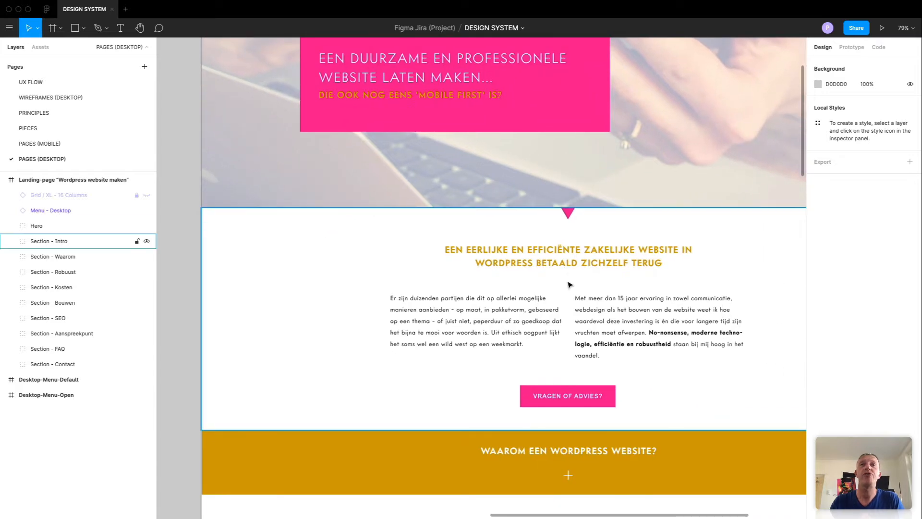
# Examine the landing page's header, hero banner and intro section.
pyautogui.scroll(-3, 513, 286)
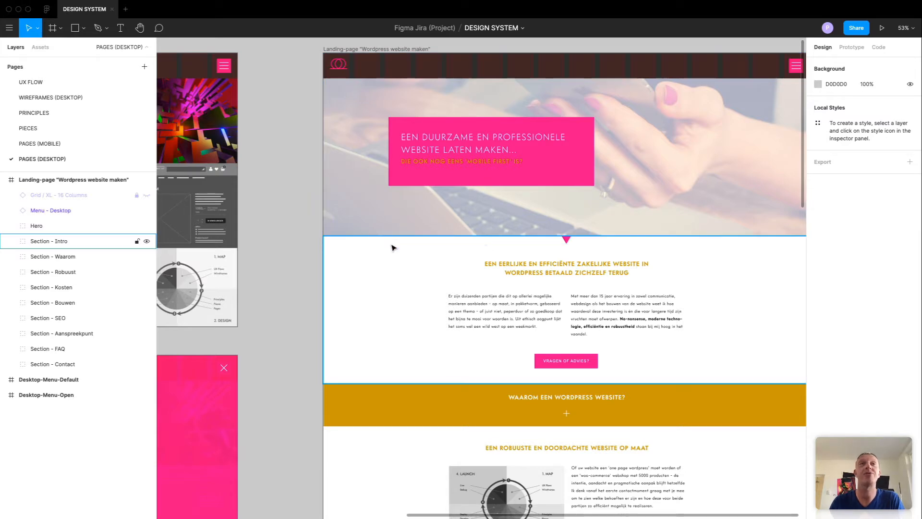
pyautogui.hscroll(-1, 409, 267)
pyautogui.scroll(-1, 509, 261)
pyautogui.scroll(2, 503, 255)
pyautogui.hscroll(1, 519, 250)
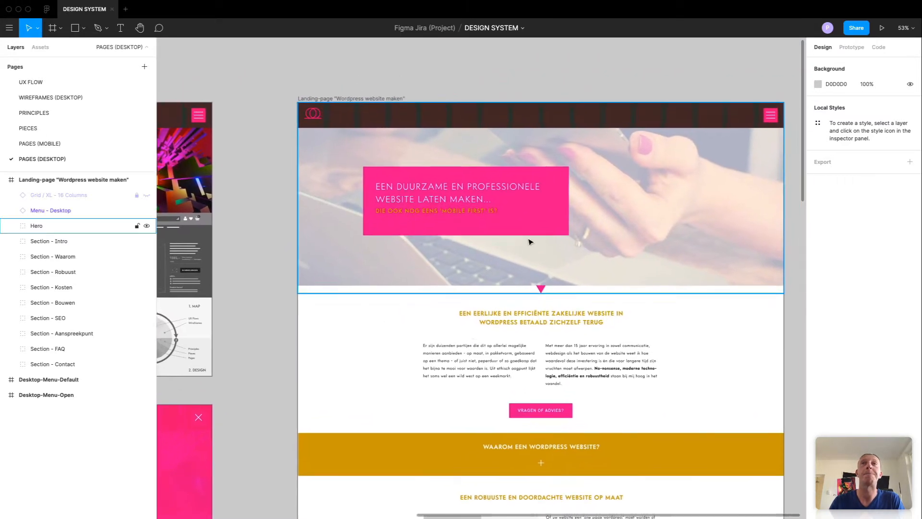
pyautogui.scroll(-2, 532, 243)
pyautogui.scroll(-1, 532, 306)
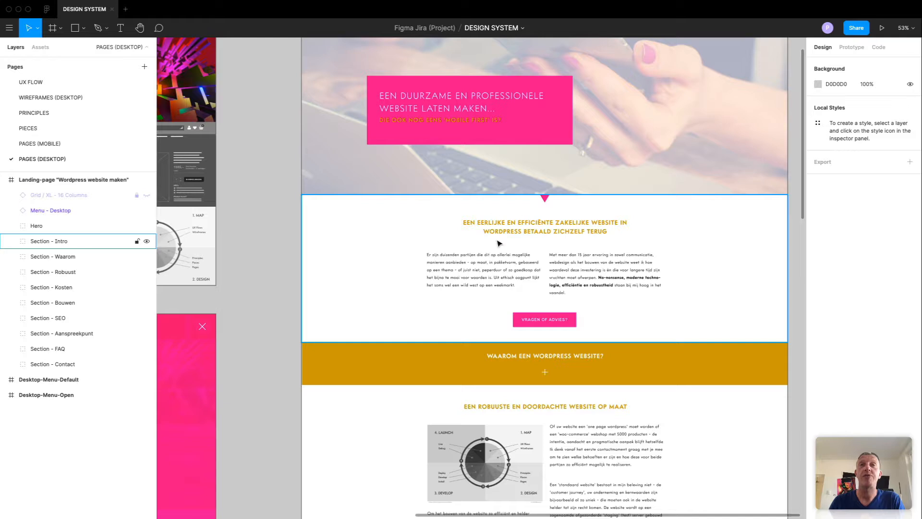
pyautogui.scroll(-2, 499, 245)
pyautogui.hscroll(1, 546, 211)
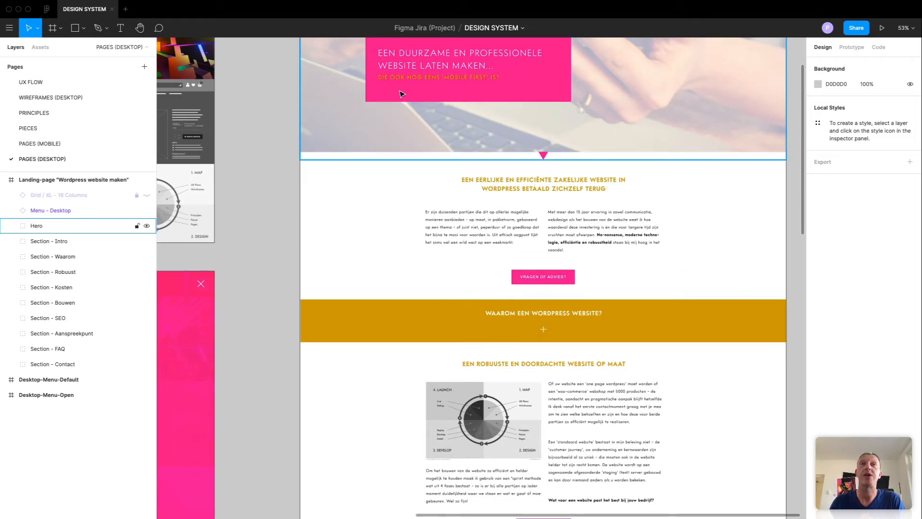
# Review the landing page's remaining sections down to the FAQ and contact form, and view the overall page layout.
pyautogui.scroll(-8, 552, 288)
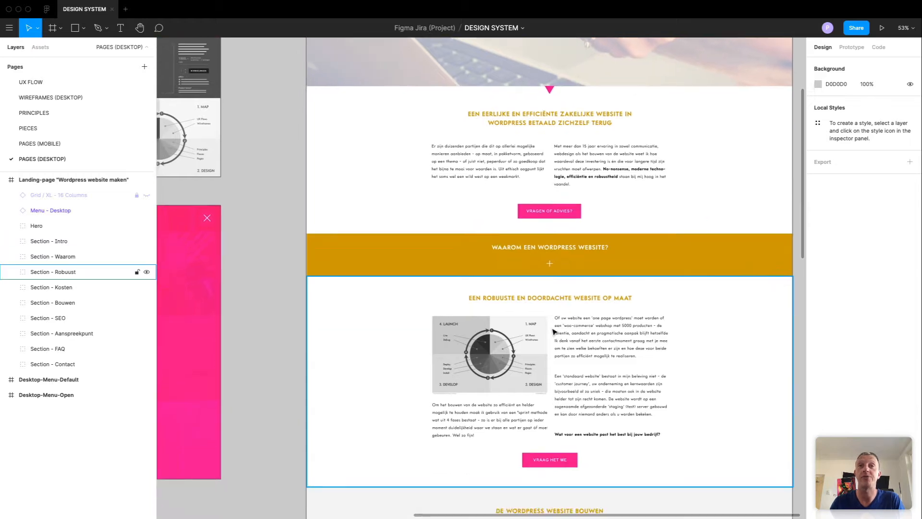
pyautogui.hscroll(-1, 585, 344)
pyautogui.scroll(-18, 585, 344)
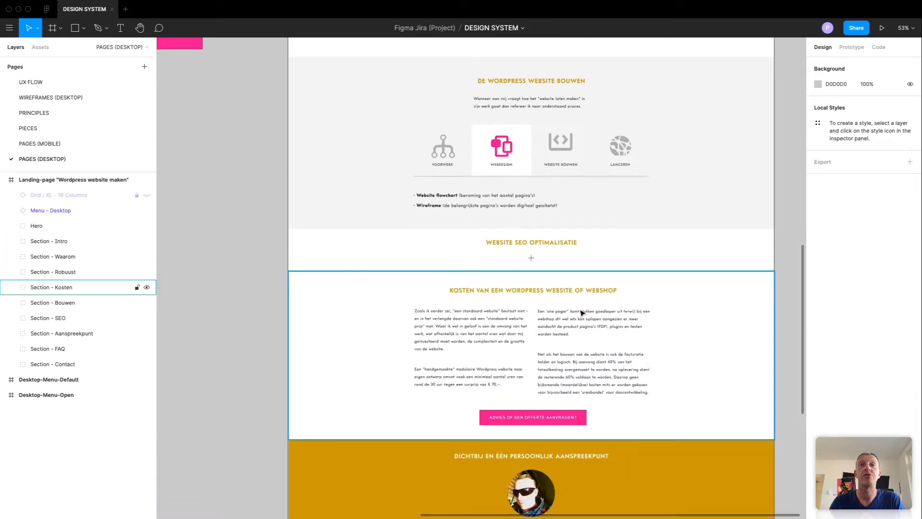
pyautogui.scroll(-15, 581, 314)
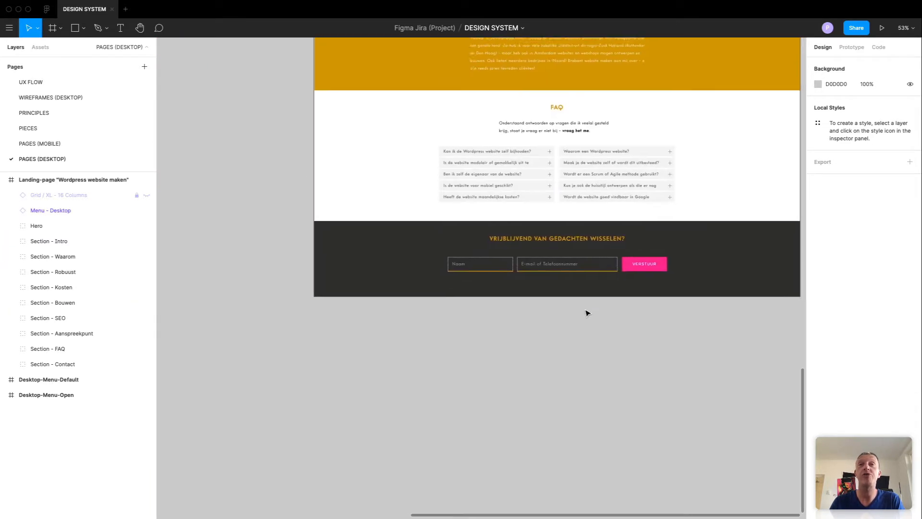
pyautogui.scroll(4, 587, 313)
pyautogui.hscroll(1, 587, 313)
pyautogui.scroll(-10, 587, 314)
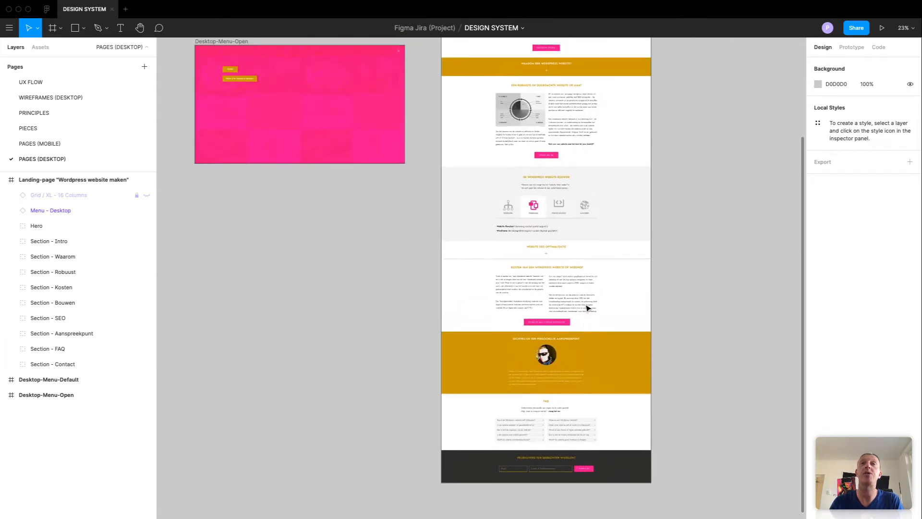
pyautogui.scroll(15, 587, 308)
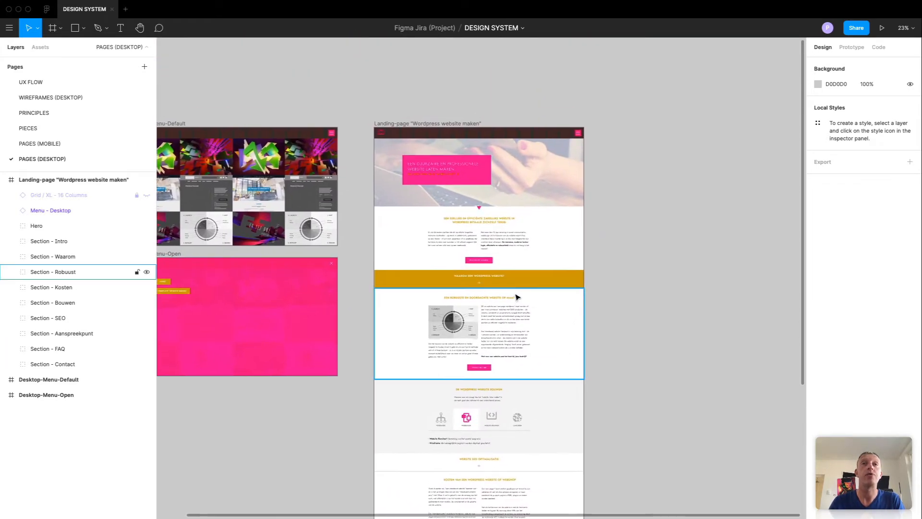
pyautogui.scroll(-5, 500, 300)
pyautogui.scroll(3, 500, 301)
pyautogui.hscroll(-2, 500, 301)
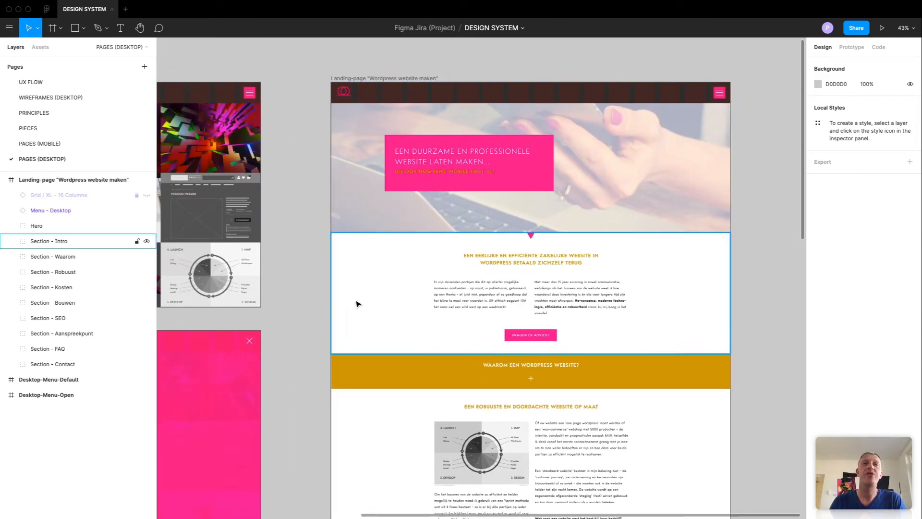
# Open the PRINCIPLES page and survey its logo variations, typography, color swatches, UI elements and image stock.
pyautogui.click(46, 114)
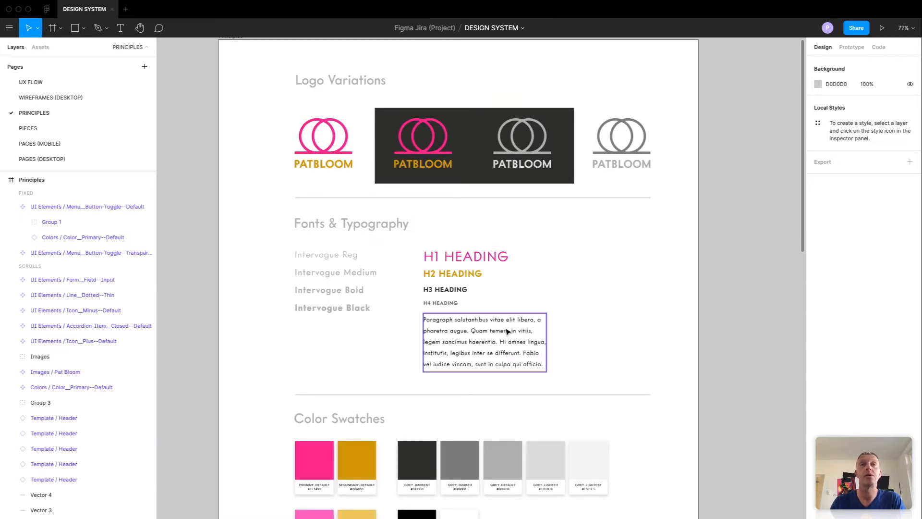
pyautogui.scroll(-5, 507, 331)
pyautogui.scroll(-2, 530, 331)
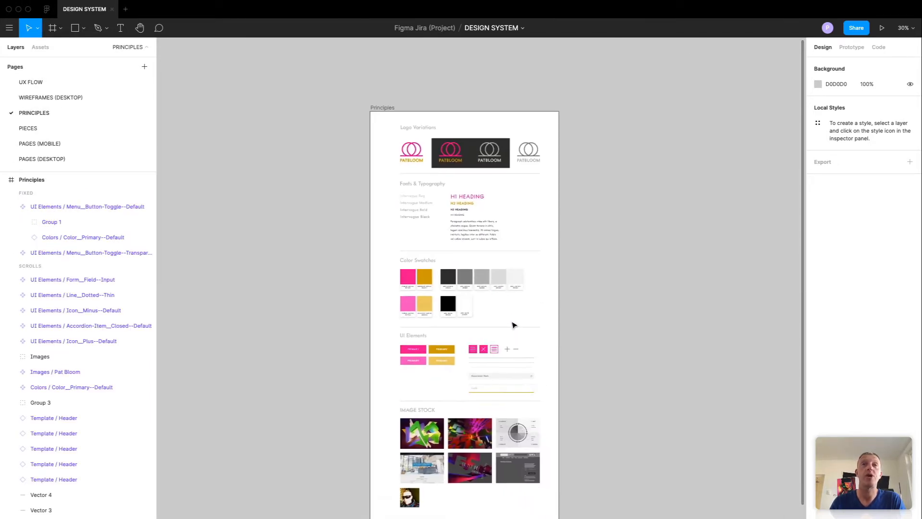
pyautogui.scroll(6, 513, 322)
pyautogui.scroll(-3, 514, 317)
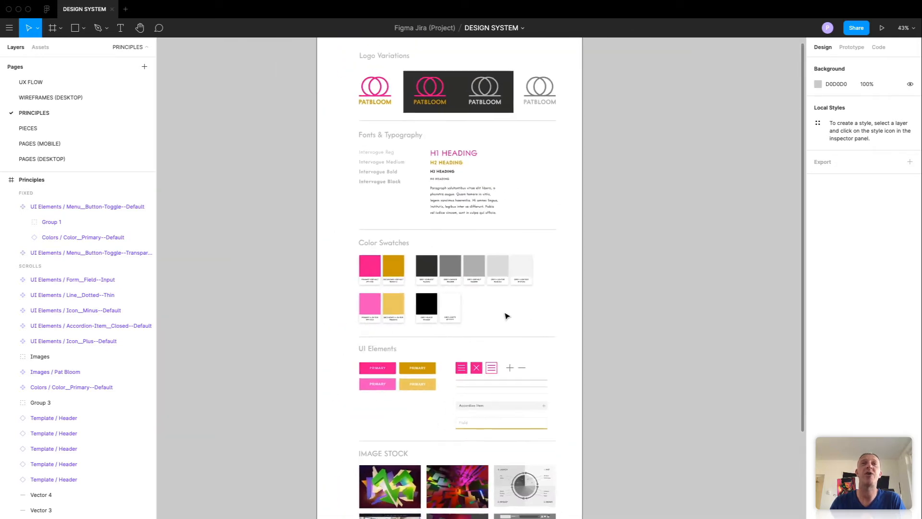
pyautogui.scroll(3, 505, 313)
pyautogui.hscroll(-2, 505, 313)
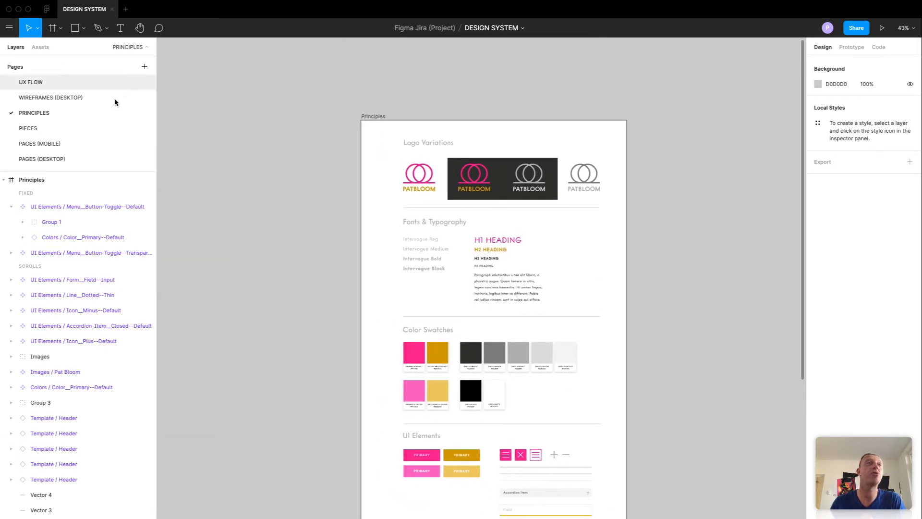
# View the UX FLOW, WIREFRAMES (DESKTOP), PRINCIPLES, PIECES and PAGES (MOBILE) pages in turn, ending on the PAGES (DESKTOP) landing page.
pyautogui.click(60, 84)
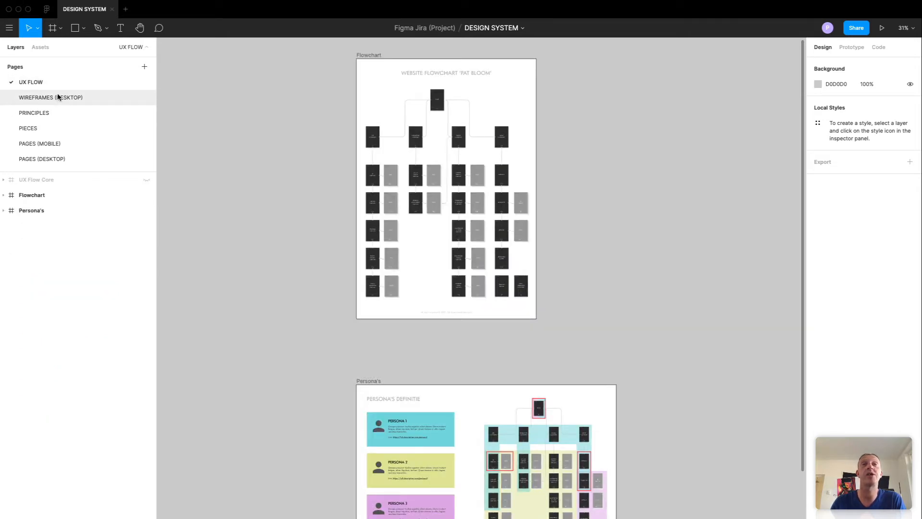
pyautogui.click(58, 97)
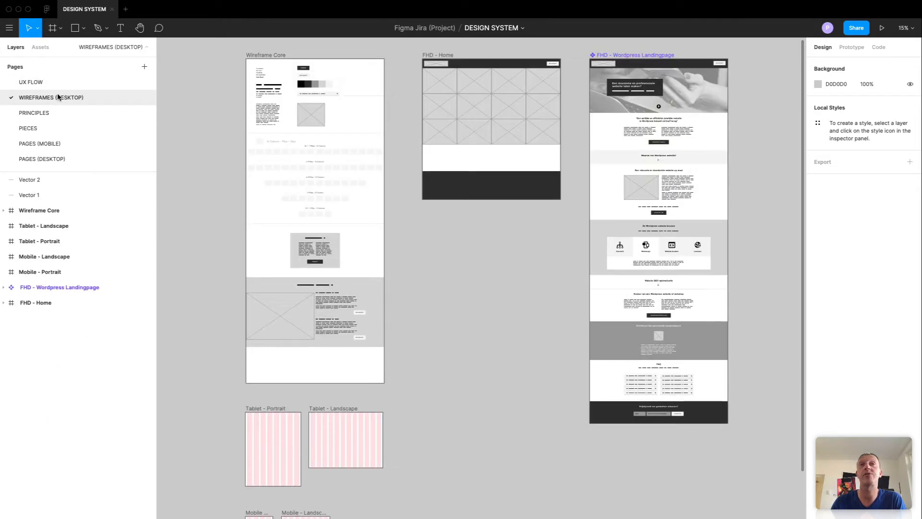
pyautogui.click(78, 111)
pyautogui.click(24, 129)
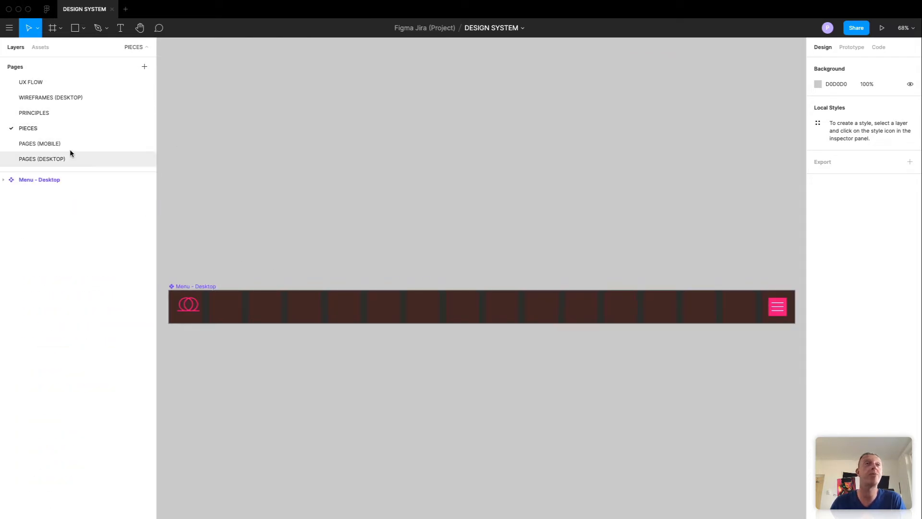
pyautogui.click(54, 143)
pyautogui.click(53, 159)
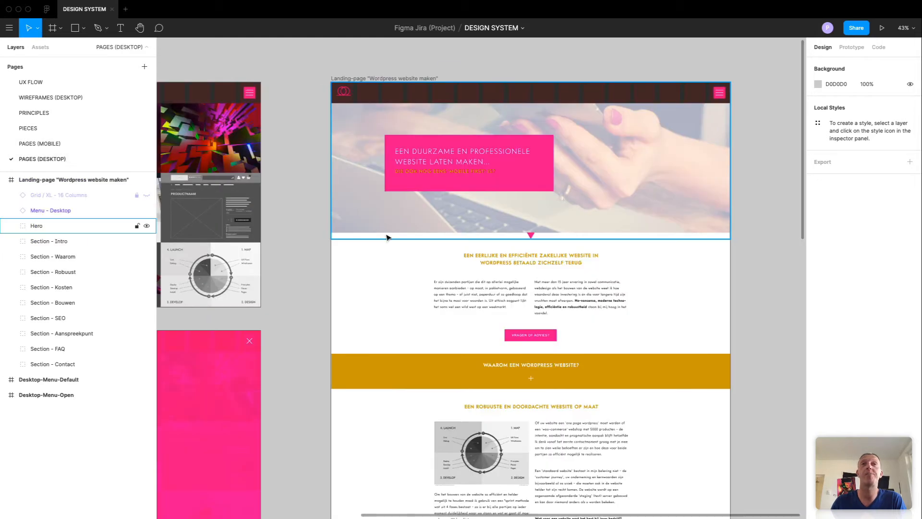
pyautogui.scroll(3, 299, 217)
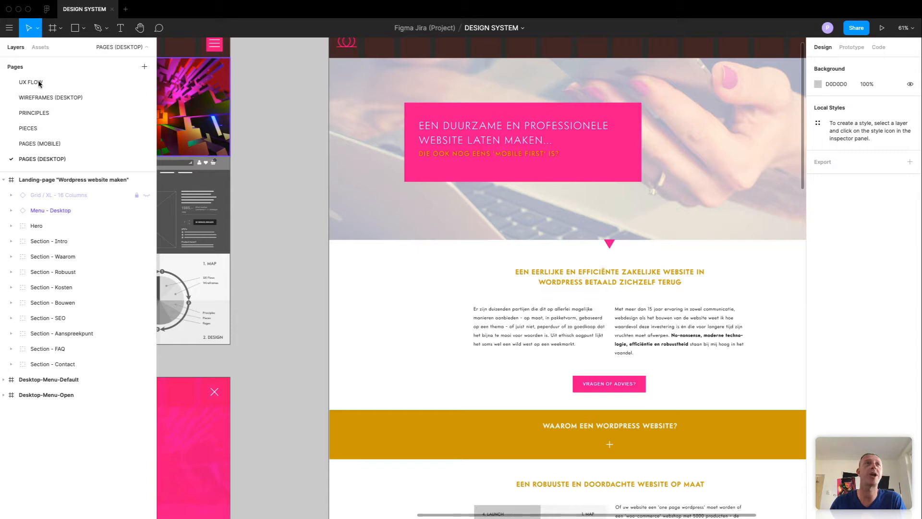
# Return to the PRINCIPLES page and examine each section closely, from the logo variations down to the image stock.
pyautogui.click(40, 114)
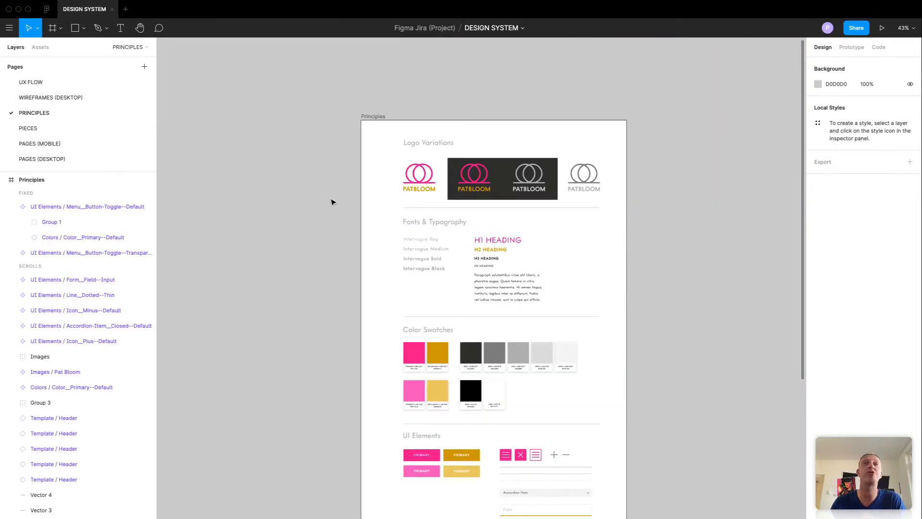
pyautogui.scroll(5, 376, 305)
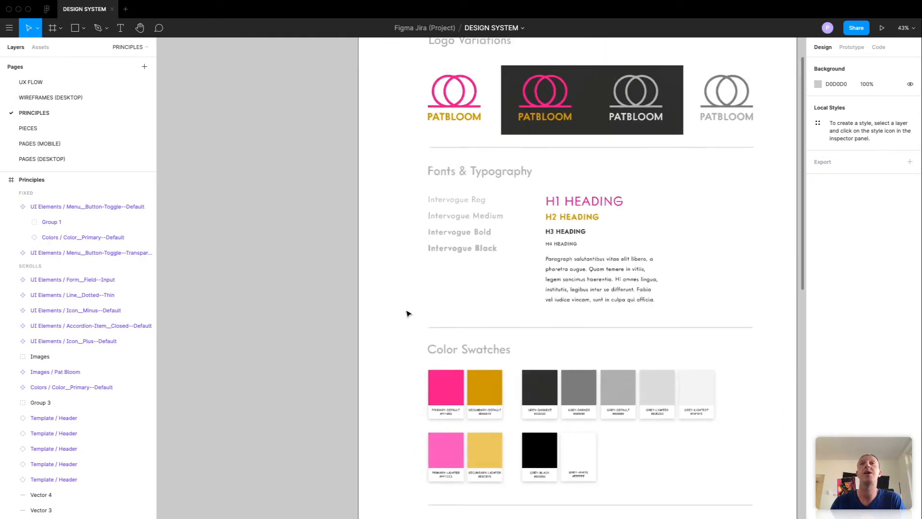
pyautogui.hscroll(1, 486, 336)
pyautogui.scroll(-1, 487, 336)
pyautogui.scroll(1, 435, 270)
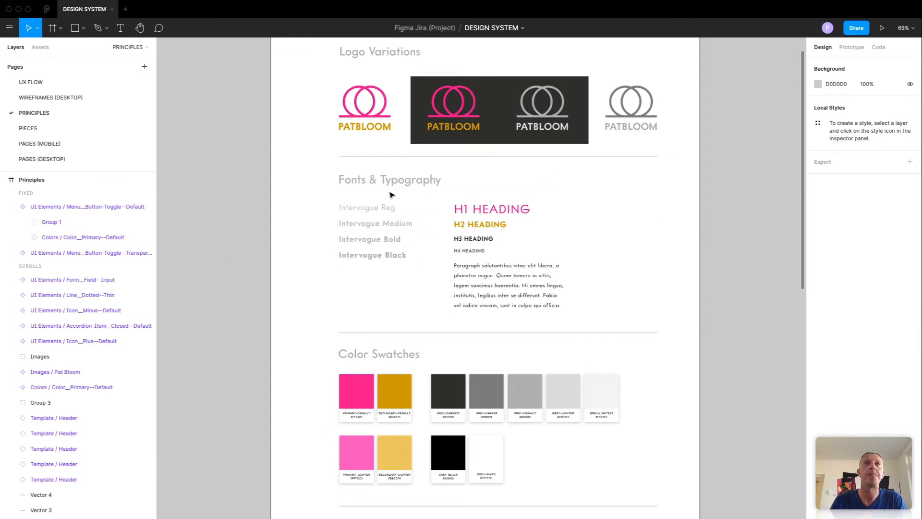
pyautogui.scroll(-4, 389, 321)
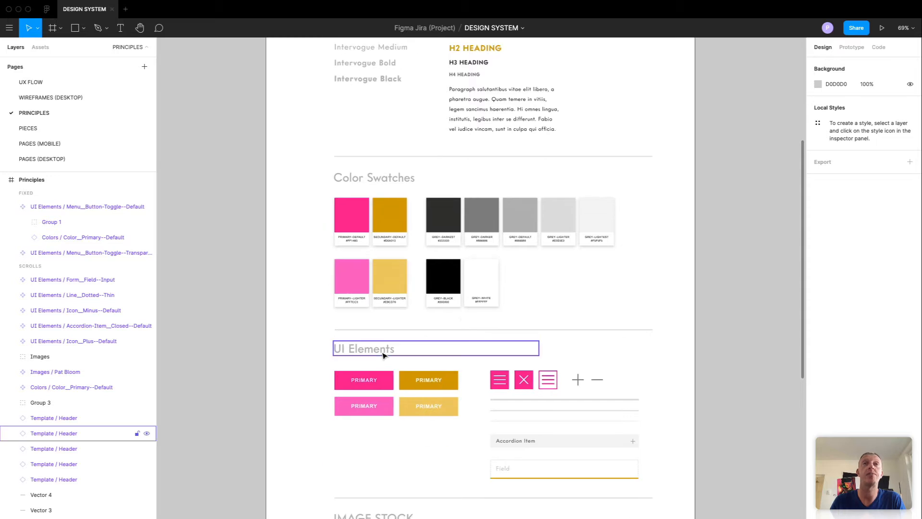
pyautogui.scroll(-2, 512, 360)
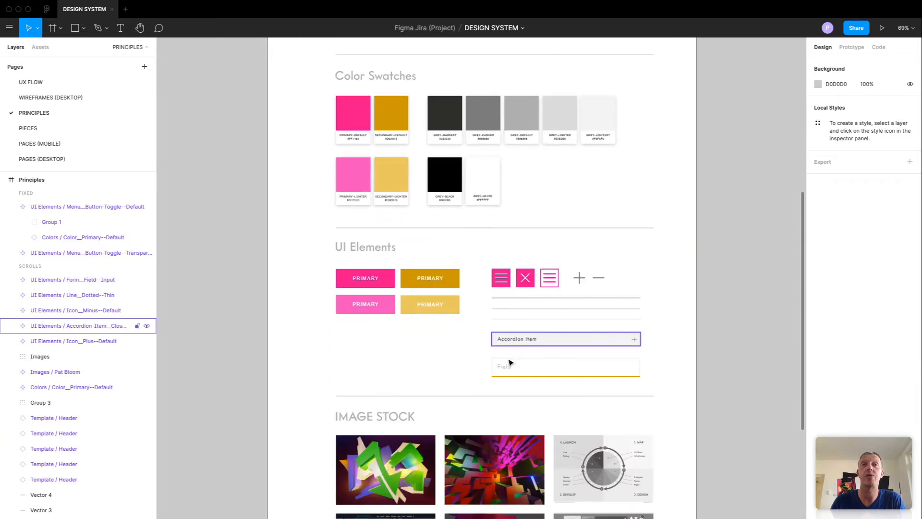
pyautogui.scroll(-3, 510, 362)
pyautogui.scroll(1, 468, 278)
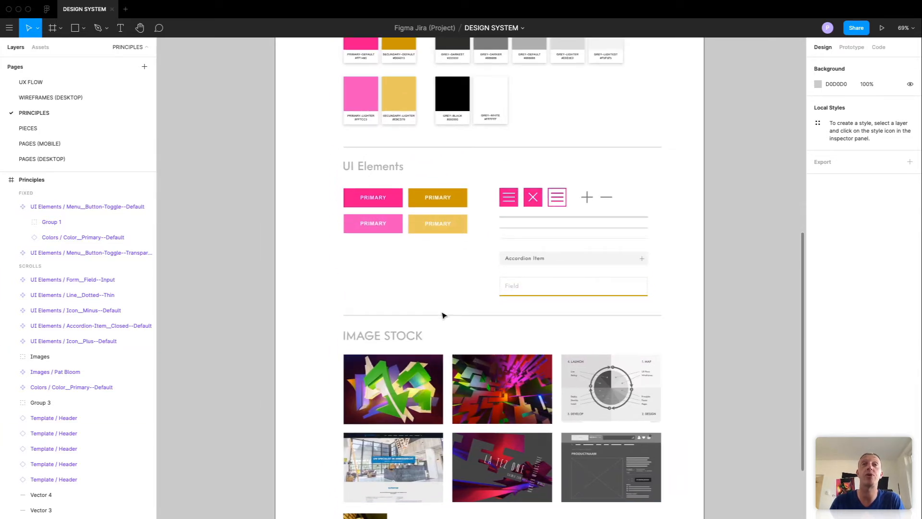
pyautogui.scroll(5, 451, 263)
pyautogui.scroll(4, 444, 254)
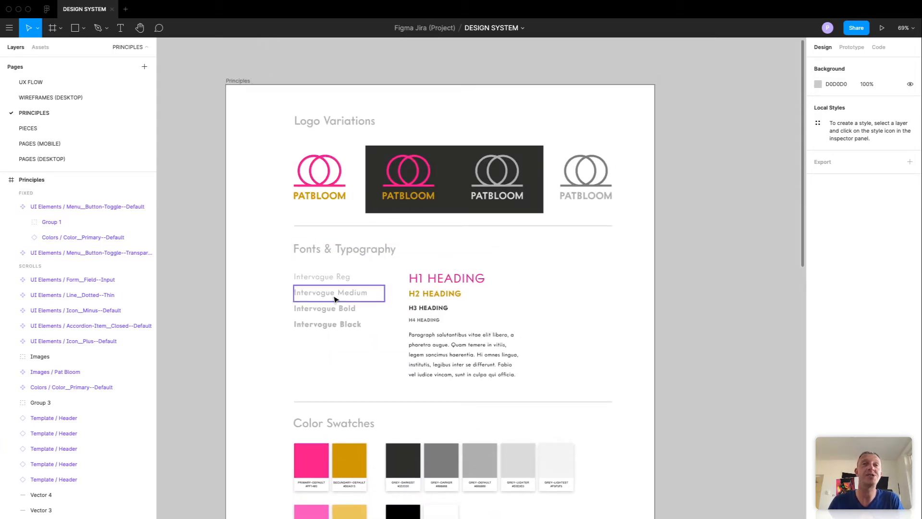
# Inspect the H1 heading component under Fonts & Typography, then clear the selection.
pyautogui.scroll(5, 458, 288)
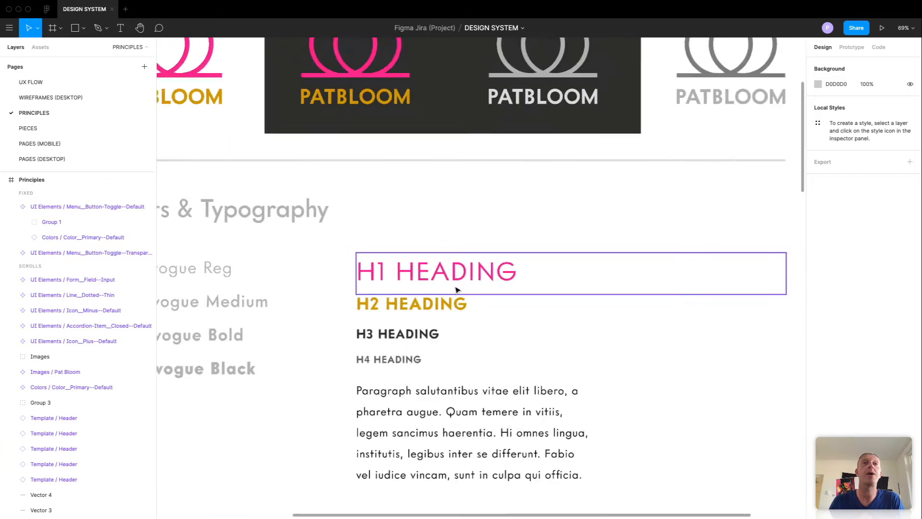
pyautogui.scroll(-3, 458, 289)
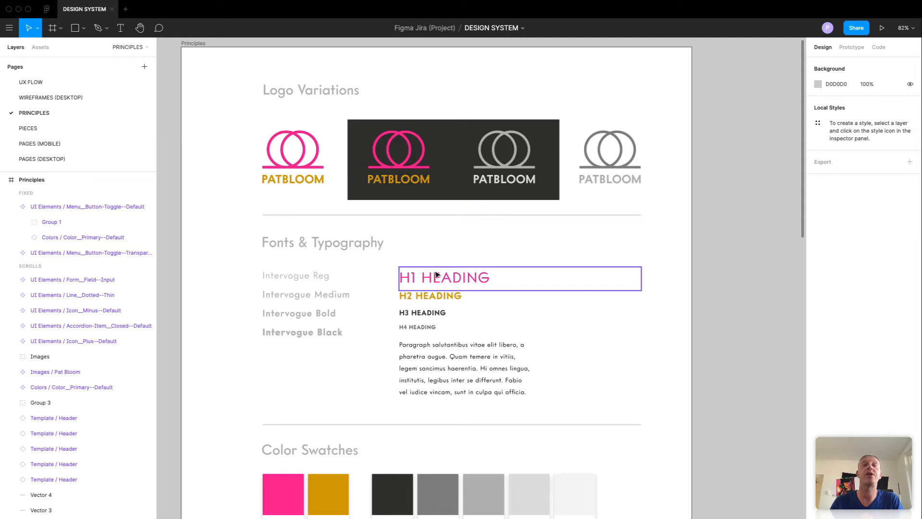
pyautogui.click(457, 278)
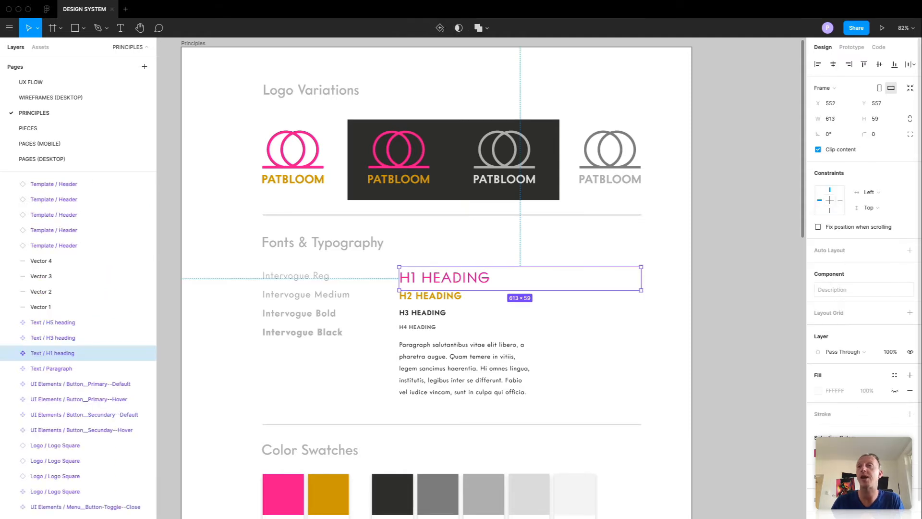
pyautogui.click(767, 363)
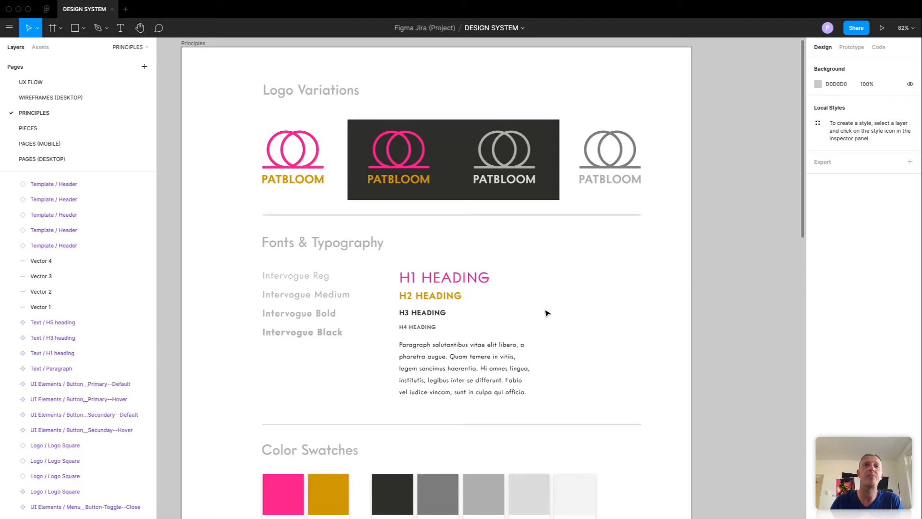
# Examine the Color Swatches section on the PRINCIPLES page, comparing its primary, secondary and grey colors with the typography samples and UI elements.
pyautogui.scroll(-5, 546, 313)
pyautogui.scroll(2, 546, 312)
pyautogui.scroll(5, 380, 429)
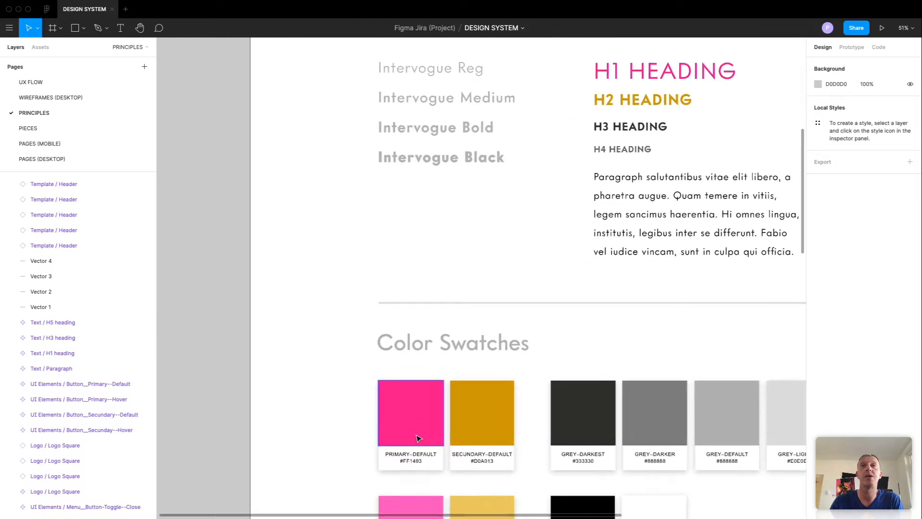
pyautogui.scroll(-3, 449, 435)
pyautogui.scroll(5, 354, 281)
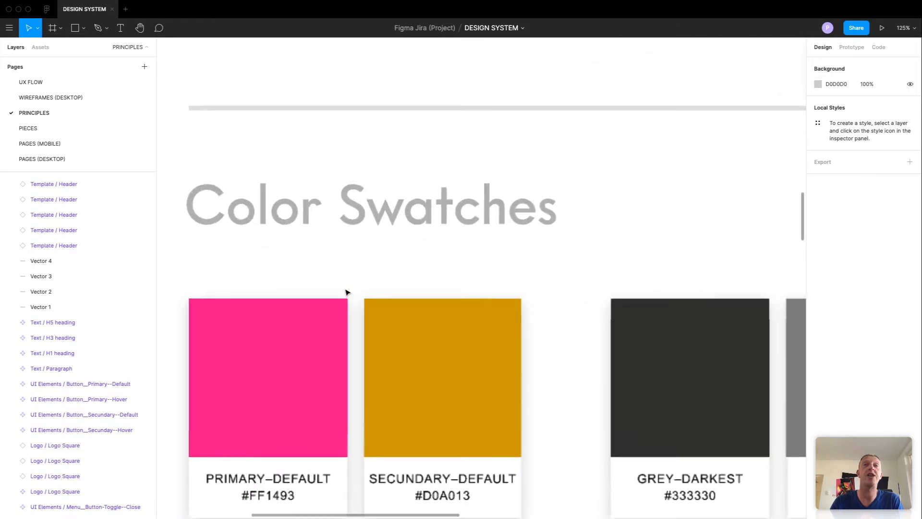
pyautogui.scroll(-4, 346, 292)
pyautogui.scroll(-2, 457, 350)
pyautogui.scroll(-5, 459, 337)
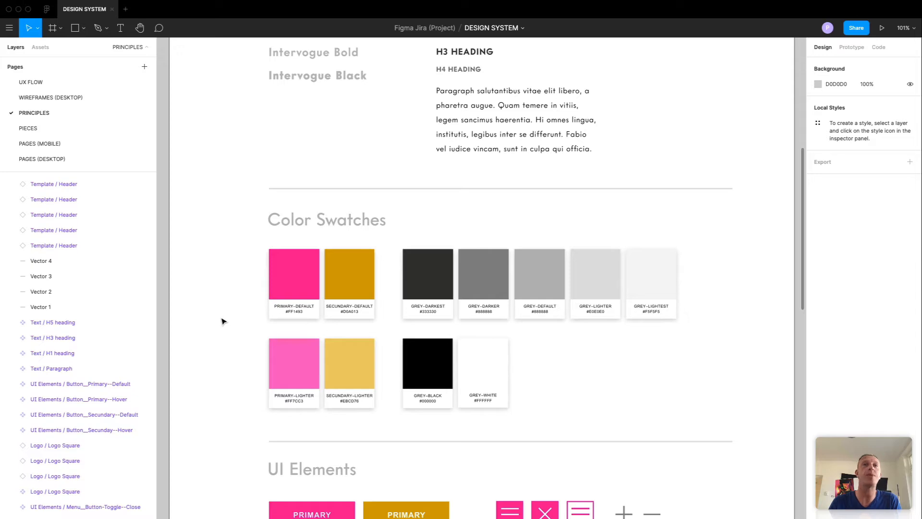
pyautogui.scroll(-3, 237, 300)
pyautogui.scroll(3, 239, 302)
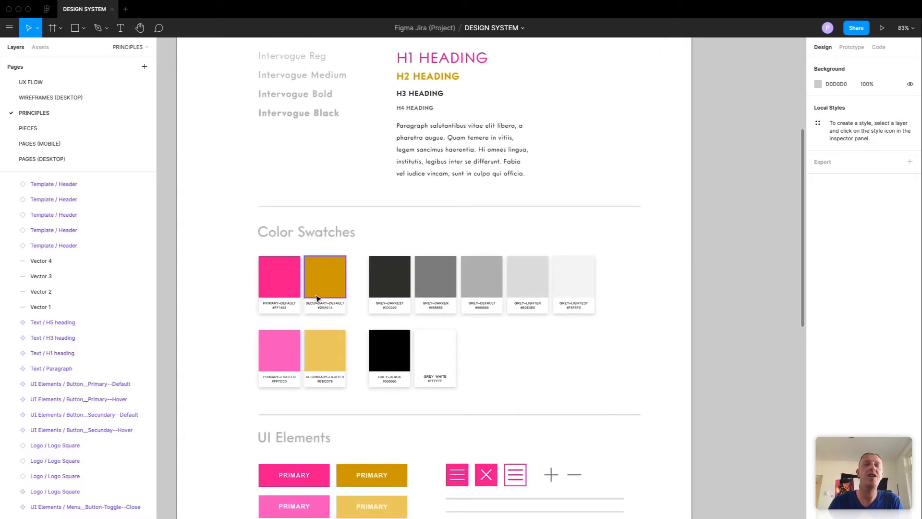
pyautogui.scroll(-5, 316, 300)
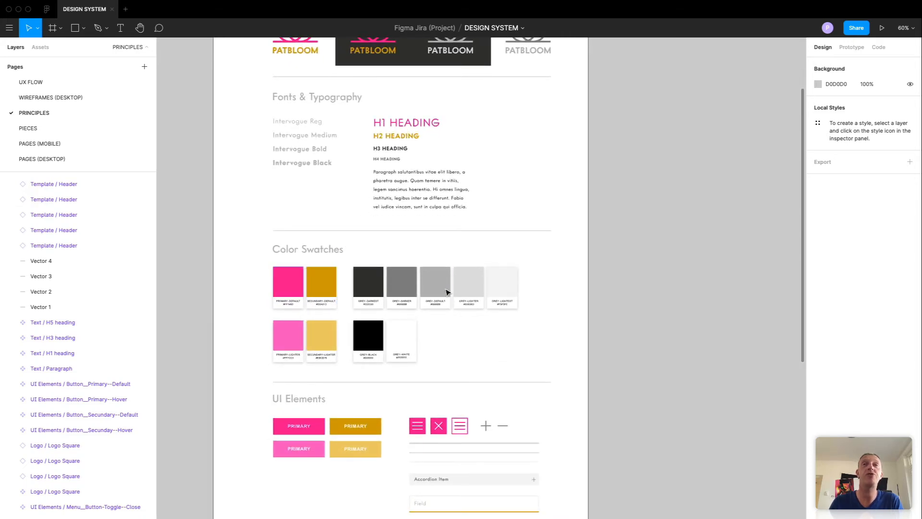
pyautogui.scroll(-2, 447, 292)
pyautogui.scroll(5, 448, 292)
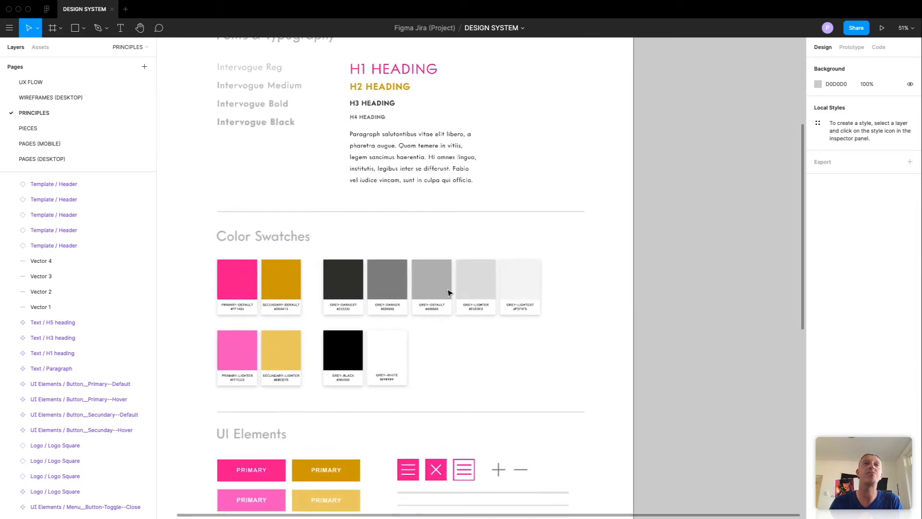
pyautogui.scroll(5, 448, 292)
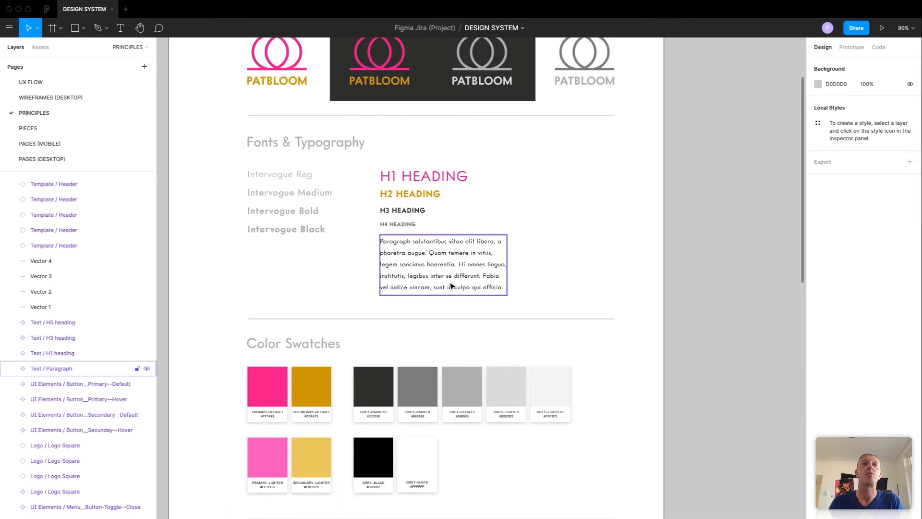
pyautogui.scroll(-3, 451, 287)
pyautogui.hscroll(3, 450, 284)
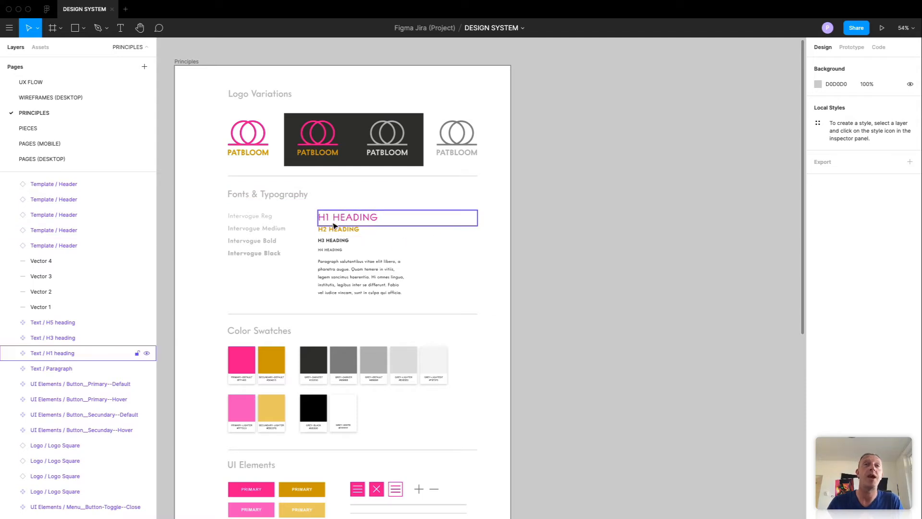
# Inspect the fill color of the rectangle inside the Primary-Default swatch component, then clear the selection.
pyautogui.click(242, 365)
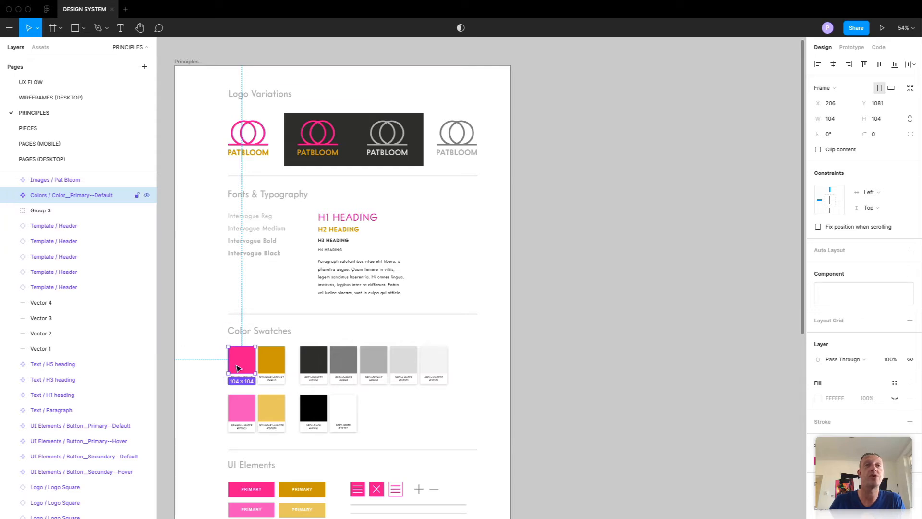
pyautogui.click(10, 195)
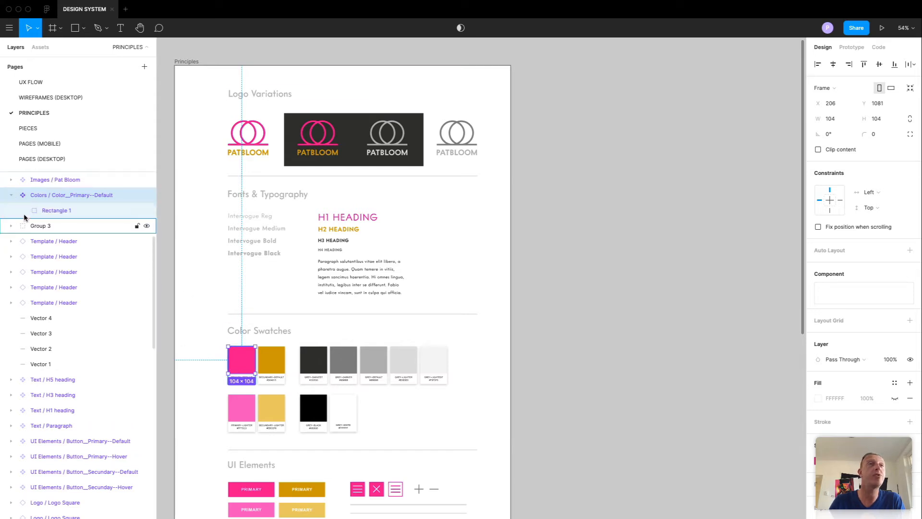
pyautogui.click(30, 211)
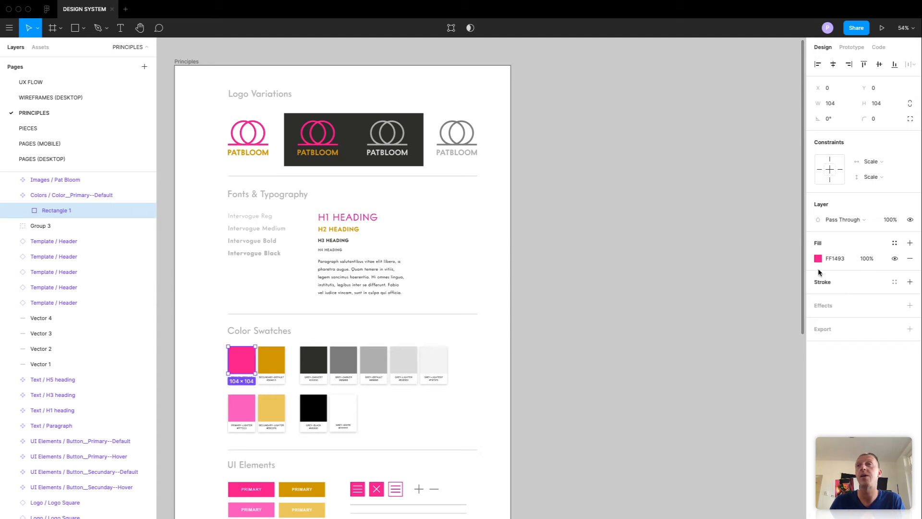
pyautogui.click(818, 259)
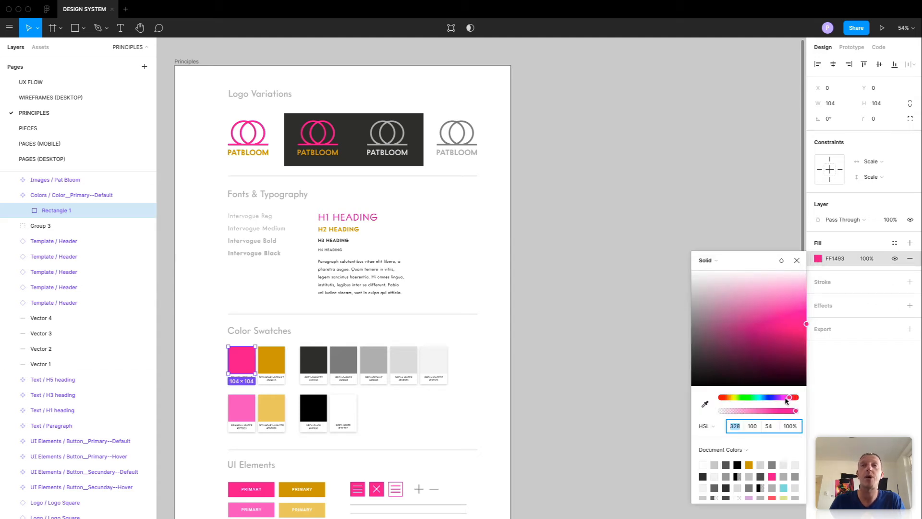
pyautogui.moveTo(784, 399)
pyautogui.mouseDown()
pyautogui.moveTo(762, 399)
pyautogui.moveTo(799, 399)
pyautogui.moveTo(722, 399)
pyautogui.moveTo(797, 399)
pyautogui.moveTo(757, 400)
pyautogui.moveTo(789, 397)
pyautogui.mouseUp()
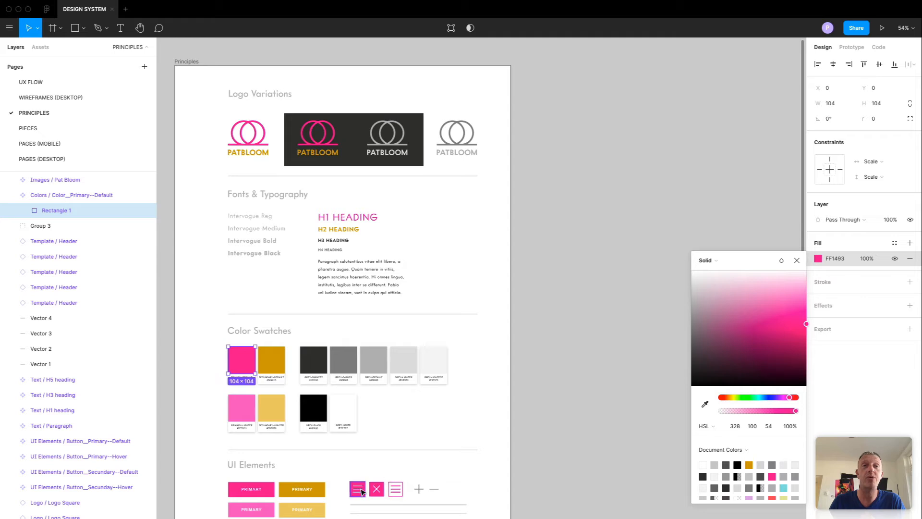
pyautogui.click(560, 421)
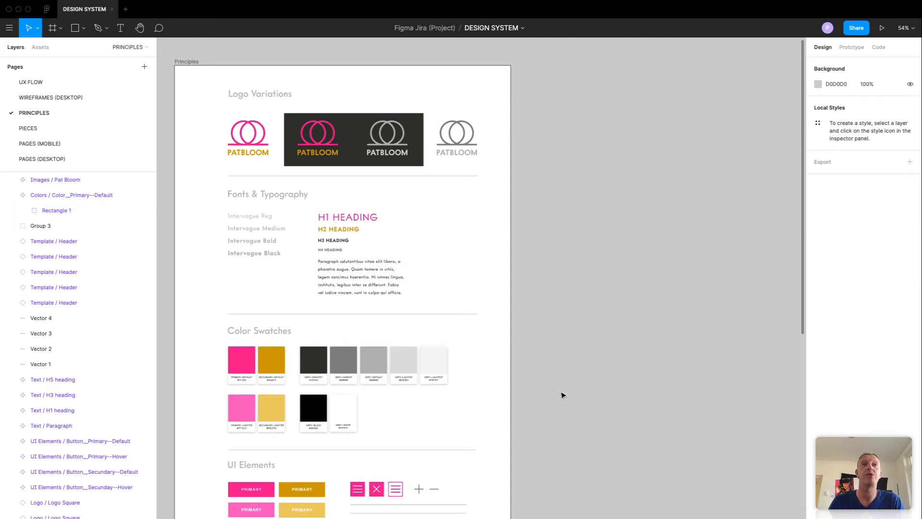
# Draw a blank frame about 969 × 1323 beside the Principles frame, aligned with its upper edge.
pyautogui.click(80, 30)
pyautogui.click(54, 35)
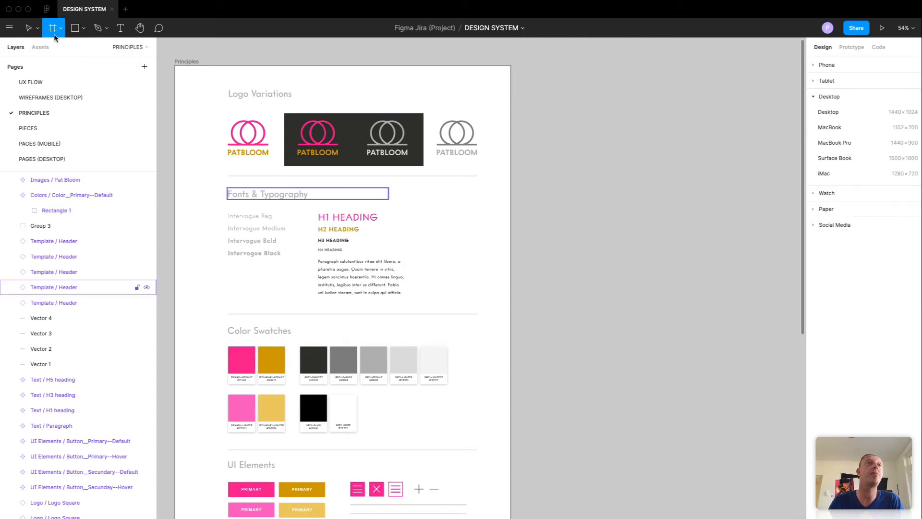
pyautogui.moveTo(526, 73); pyautogui.dragTo(777, 409)
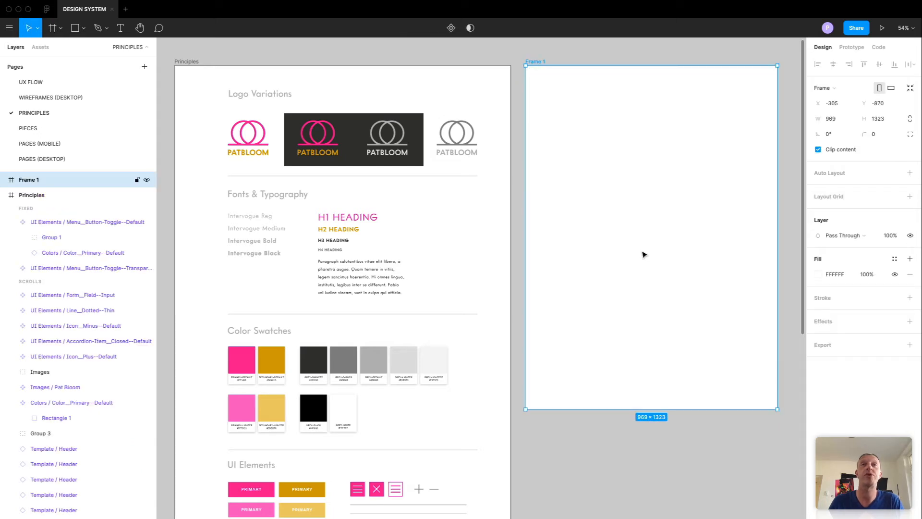
# Add the text "Heading H1" in the upper part of the blank frame.
pyautogui.scroll(5, 637, 268)
pyautogui.scroll(-4, 637, 267)
pyautogui.hscroll(2, 637, 267)
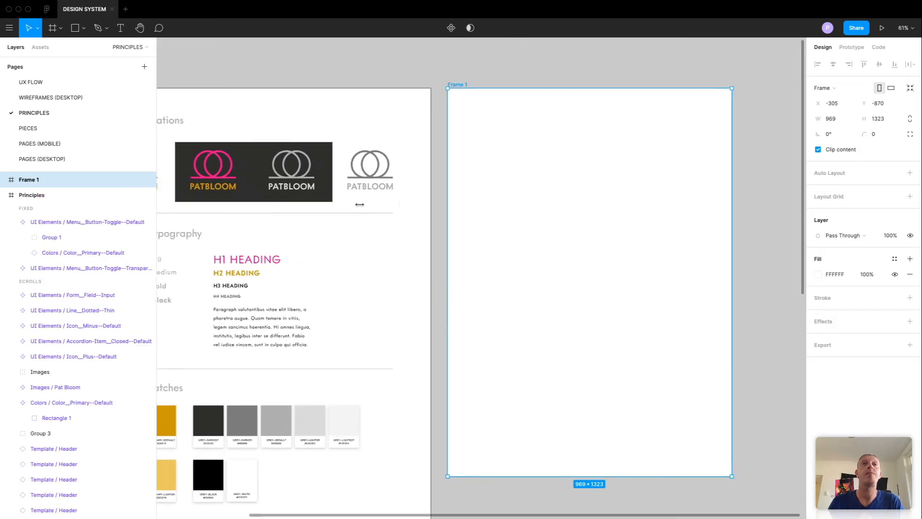
pyautogui.scroll(-4, 360, 205)
pyautogui.hscroll(-4, 359, 204)
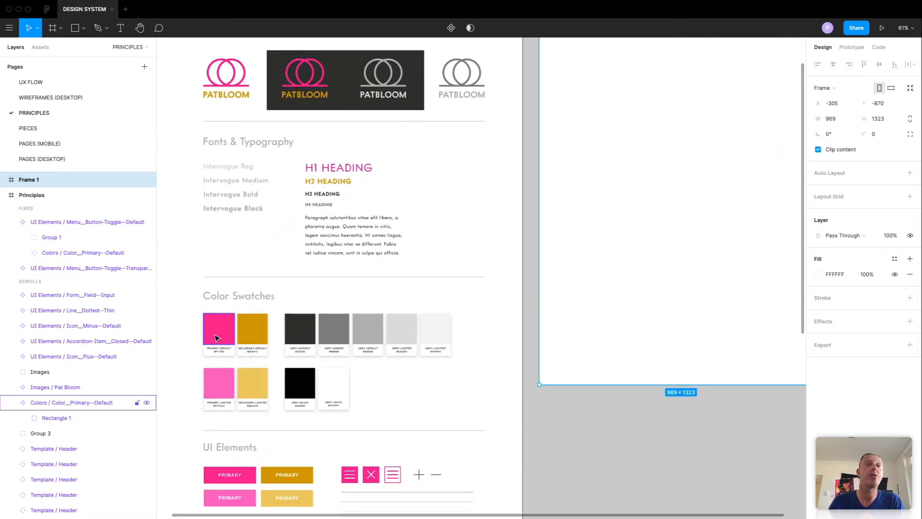
pyautogui.scroll(3, 523, 308)
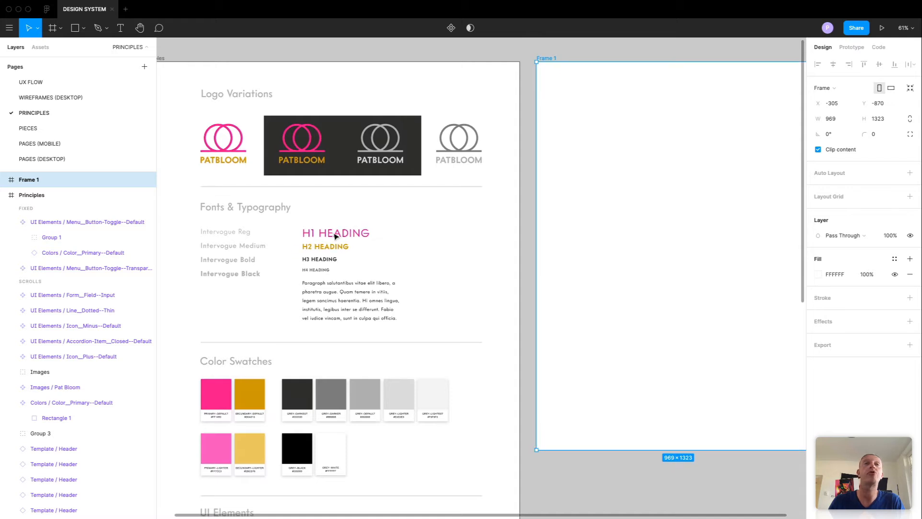
pyautogui.hscroll(4, 517, 192)
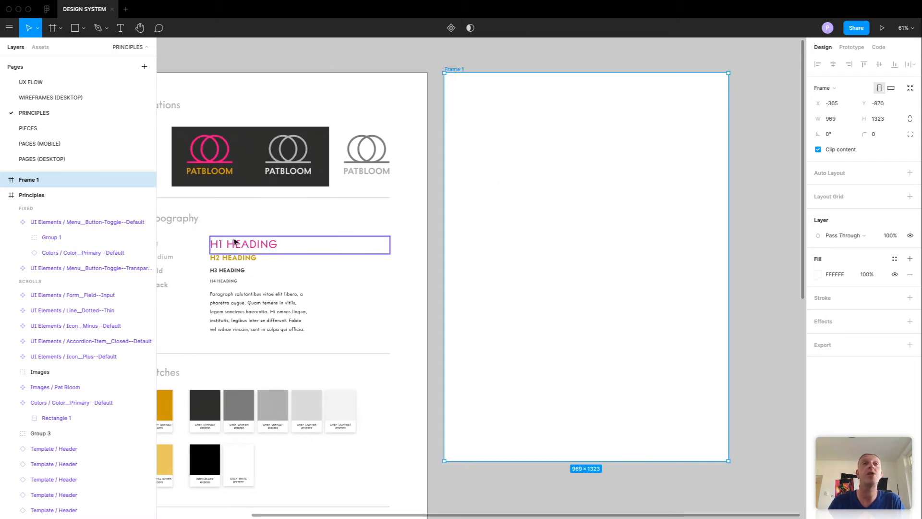
pyautogui.click(744, 240)
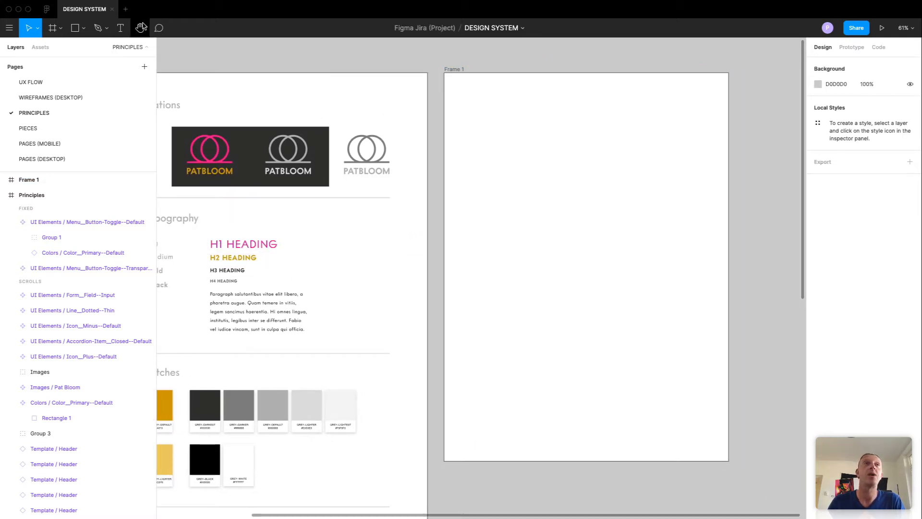
pyautogui.click(120, 28)
pyautogui.click(488, 165)
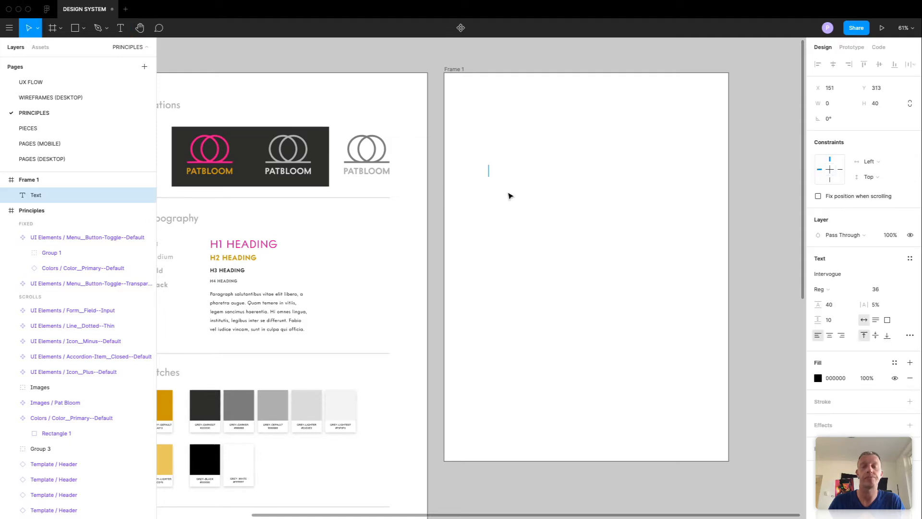
pyautogui.write('Hea')
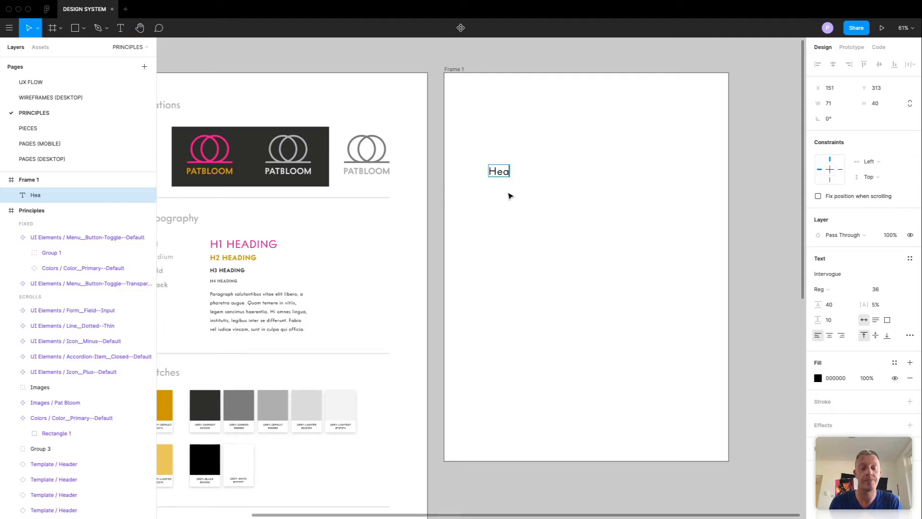
pyautogui.write('d')
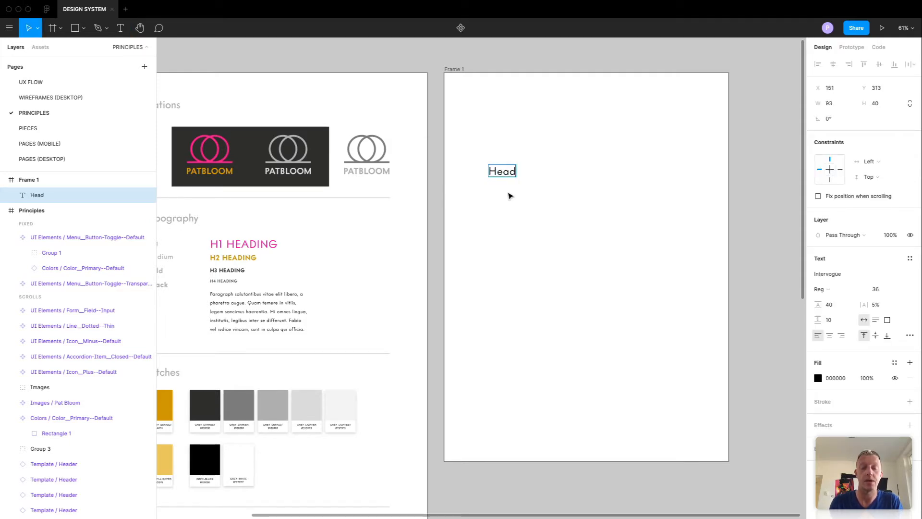
pyautogui.write('ing H1')
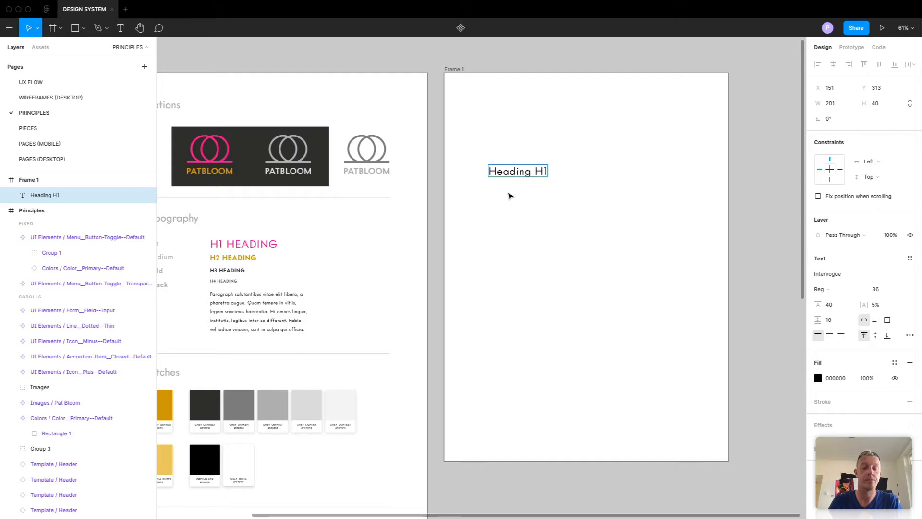
# Increase the font size of the whole "Heading H1" text to 74 and finish editing it.
pyautogui.press('super+a')
pyautogui.press('super+shift+period')
pyautogui.press('super+shift+period')
pyautogui.press('super+shift+period')
pyautogui.press('super+shift+period')
pyautogui.press('super+shift+period')
pyautogui.press('super+shift+period')
pyautogui.press('super+shift+period')
pyautogui.press('super+shift+period')
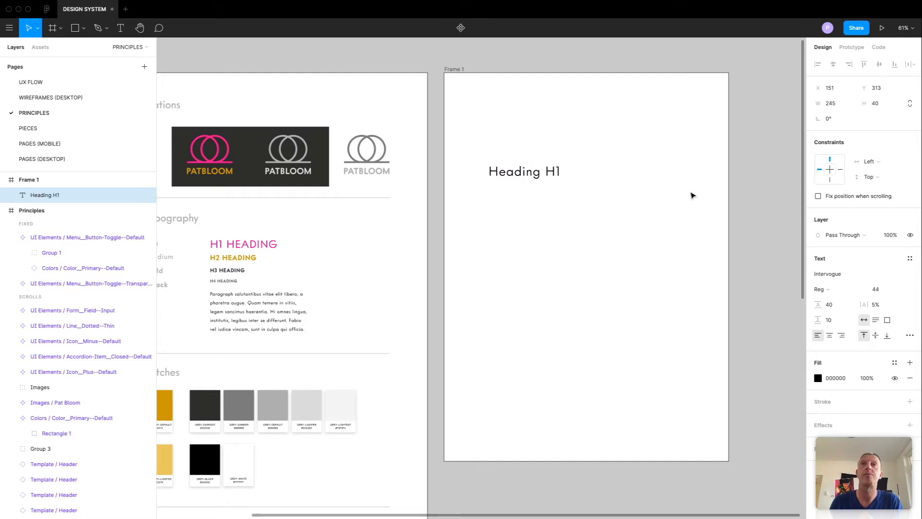
pyautogui.press('super+shift+period')
pyautogui.press('super+shift+period')
pyautogui.press('super+shift+period')
pyautogui.press('super+shift+period')
pyautogui.press('super+shift+period')
pyautogui.press('super+shift+period')
pyautogui.press('super+shift+period')
pyautogui.press('super+shift+period')
pyautogui.press('super+shift+period')
pyautogui.press('super+shift+period')
pyautogui.press('super+shift+period')
pyautogui.press('super+shift+period')
pyautogui.press('super+shift+period')
pyautogui.press('super+shift+period')
pyautogui.press('super+shift+period')
pyautogui.press('super+shift+period')
pyautogui.press('super+shift+period')
pyautogui.press('super+shift+period')
pyautogui.press('super+shift+period')
pyautogui.press('super+shift+period')
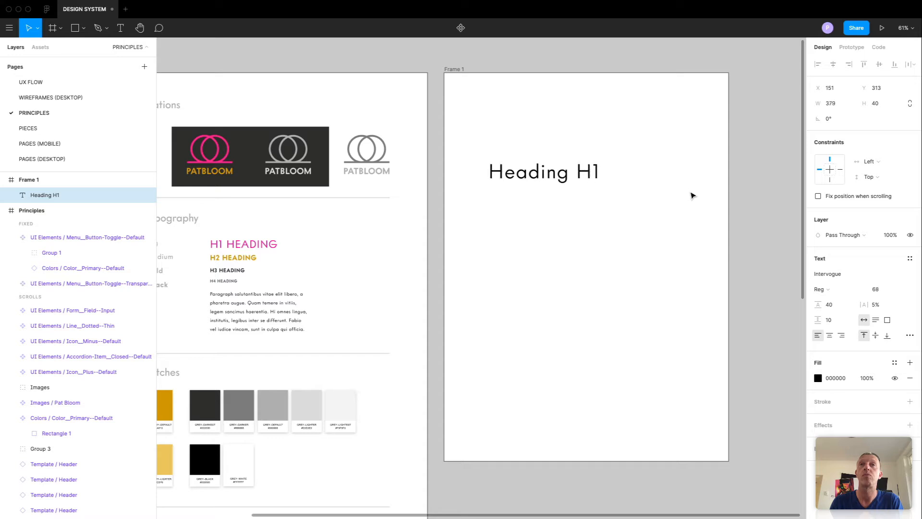
pyautogui.press('super+shift+period')
pyautogui.press('super+shift+period')
pyautogui.press('super+shift+period')
pyautogui.press('super+shift+period')
pyautogui.press('super+shift+period')
pyautogui.press('super+shift+period')
pyautogui.press('Escape')
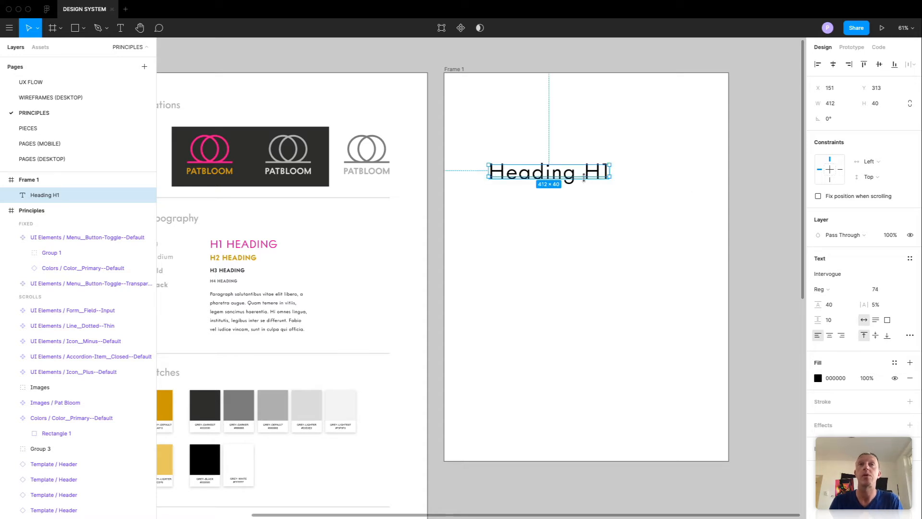
# Set the font weight of the "Heading H1" text to Bold.
pyautogui.scroll(5, 599, 192)
pyautogui.scroll(-3, 598, 192)
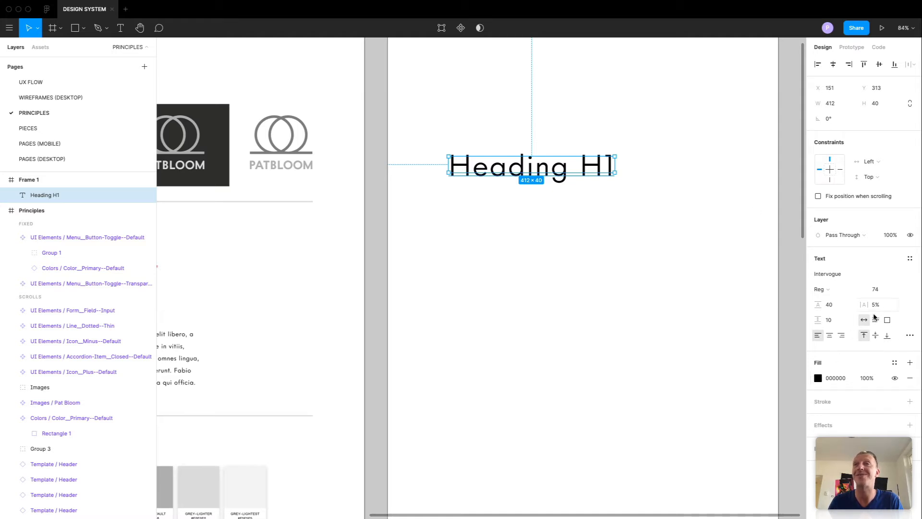
pyautogui.click(851, 291)
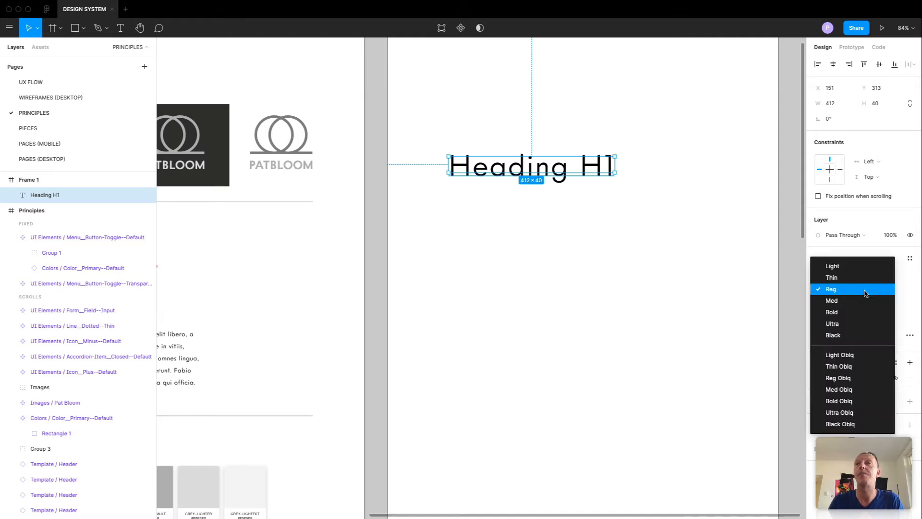
pyautogui.click(844, 312)
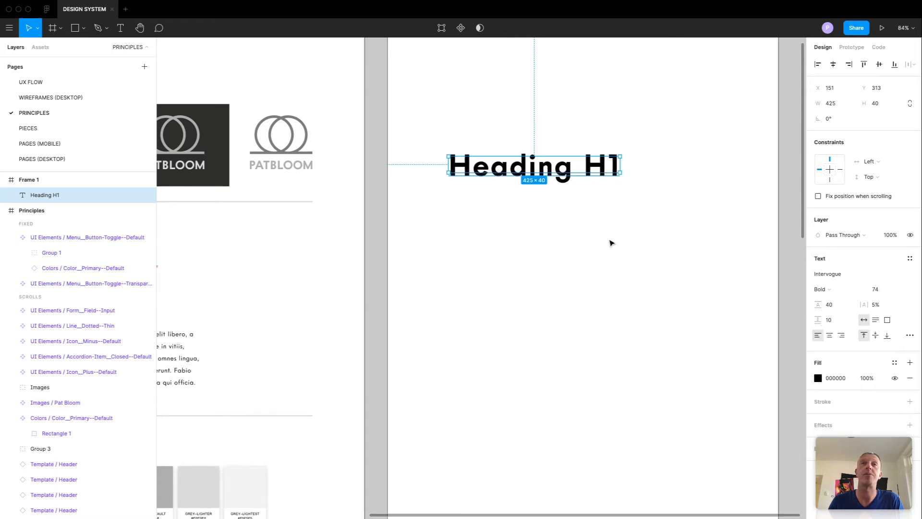
pyautogui.click(566, 229)
# Compare the "Heading H1" text in the new frame with the typography samples and swatches on the Principles frame.
pyautogui.scroll(-3, 553, 241)
pyautogui.scroll(-2, 550, 243)
pyautogui.scroll(3, 517, 207)
pyautogui.click(516, 191)
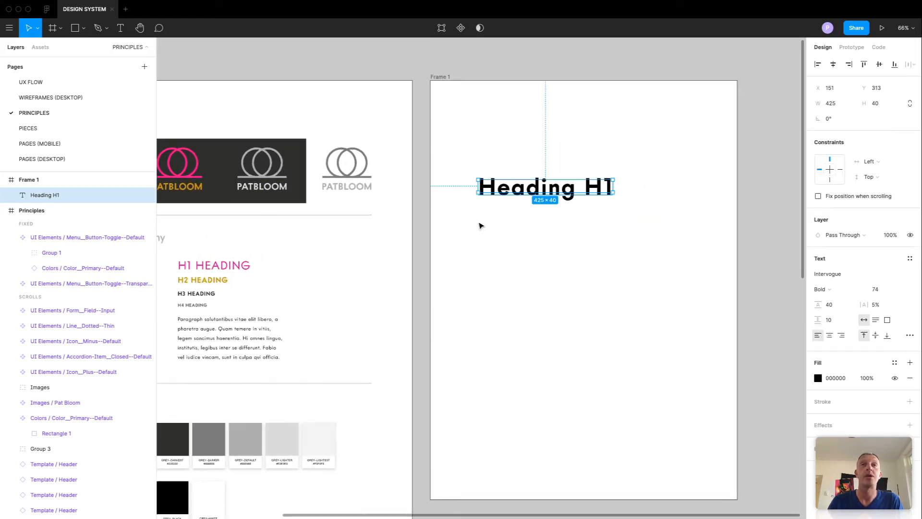
pyautogui.click(543, 249)
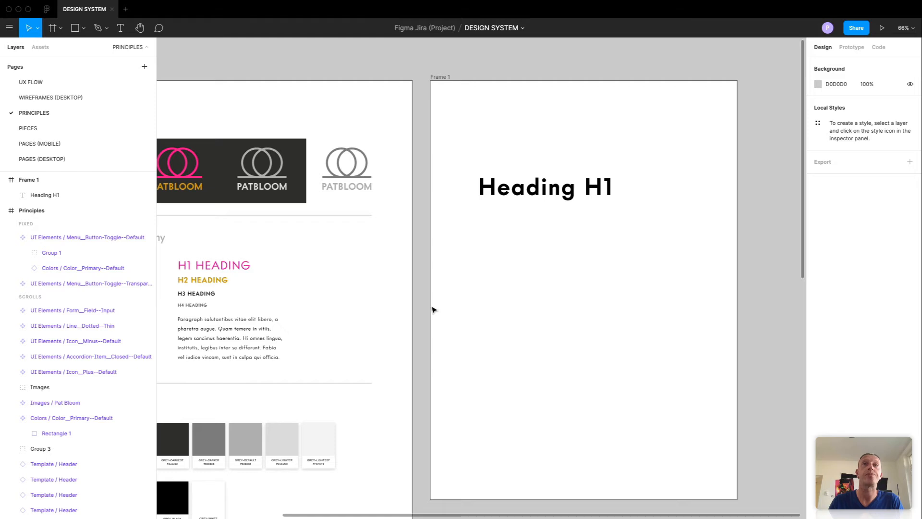
pyautogui.scroll(-3, 470, 313)
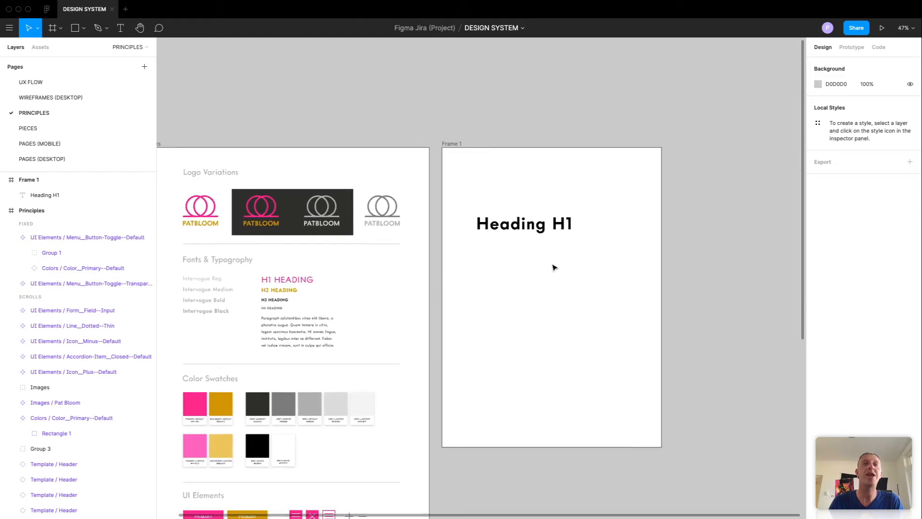
pyautogui.scroll(-2, 556, 267)
pyautogui.scroll(4, 552, 264)
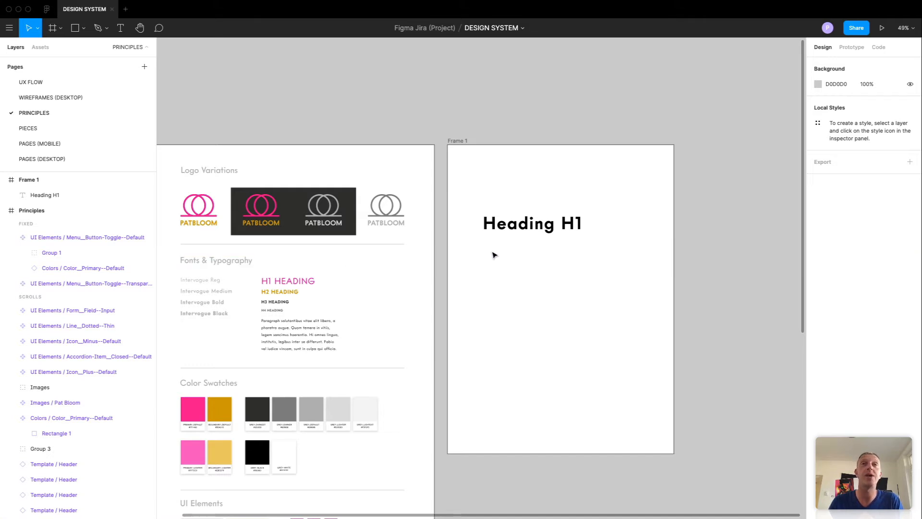
# Examine the fill color settings of the "Heading H1" text in the new frame.
pyautogui.click(527, 225)
pyautogui.click(543, 254)
pyautogui.click(525, 227)
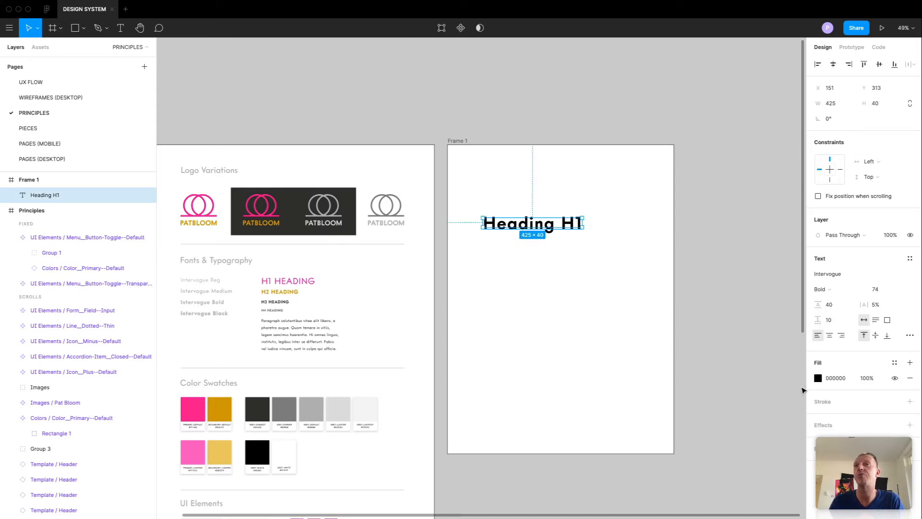
pyautogui.click(822, 379)
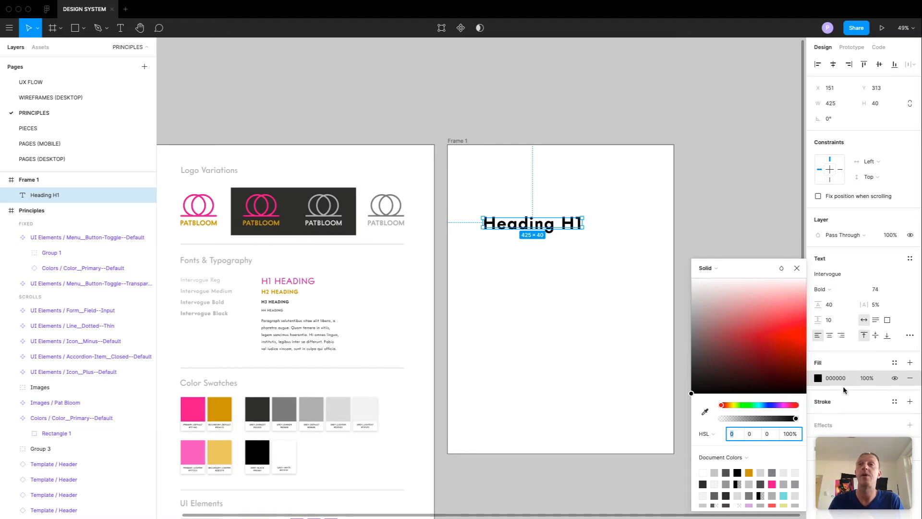
pyautogui.click(850, 363)
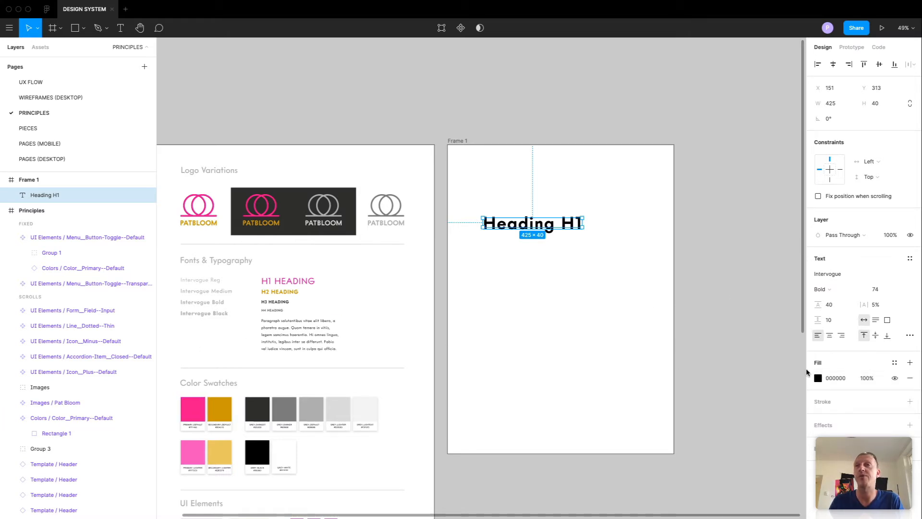
pyautogui.click(579, 255)
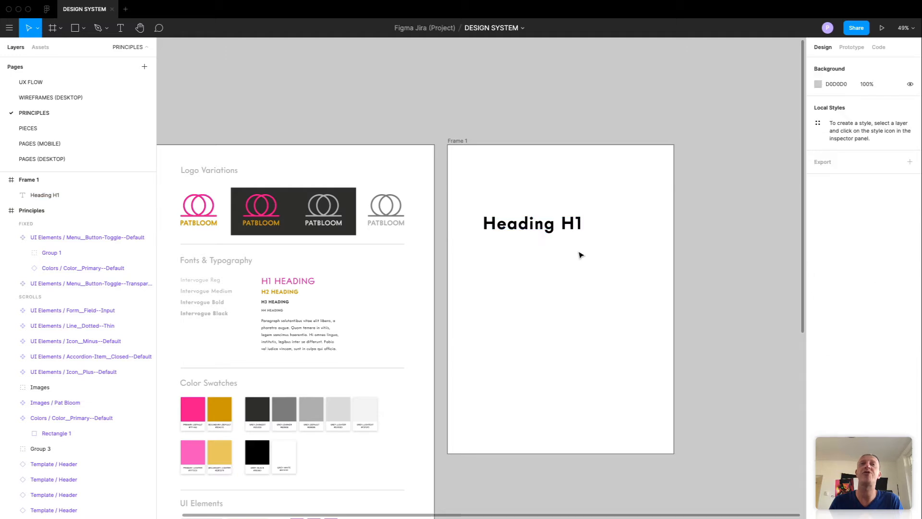
pyautogui.click(502, 229)
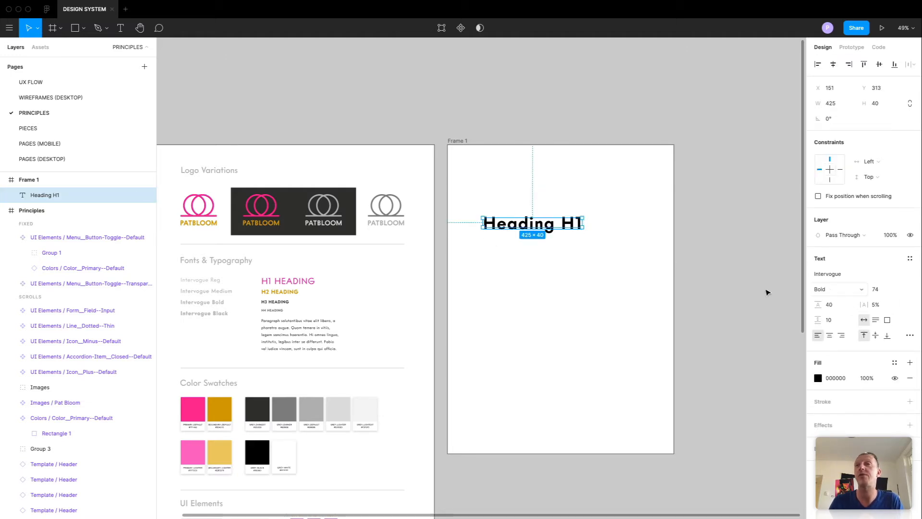
pyautogui.click(657, 307)
pyautogui.click(504, 230)
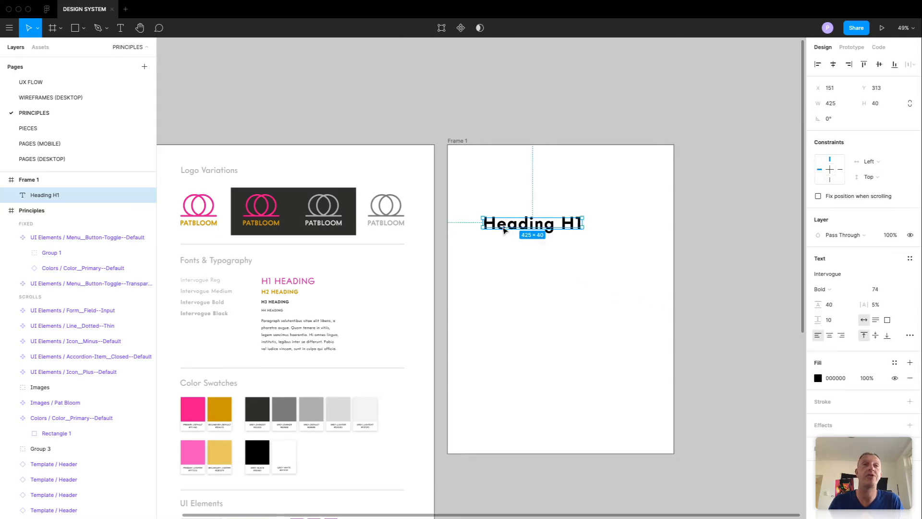
# Copy the pink primary color swatch from the Principles frame into Frame 1 and place it just below the heading.
pyautogui.click(194, 412)
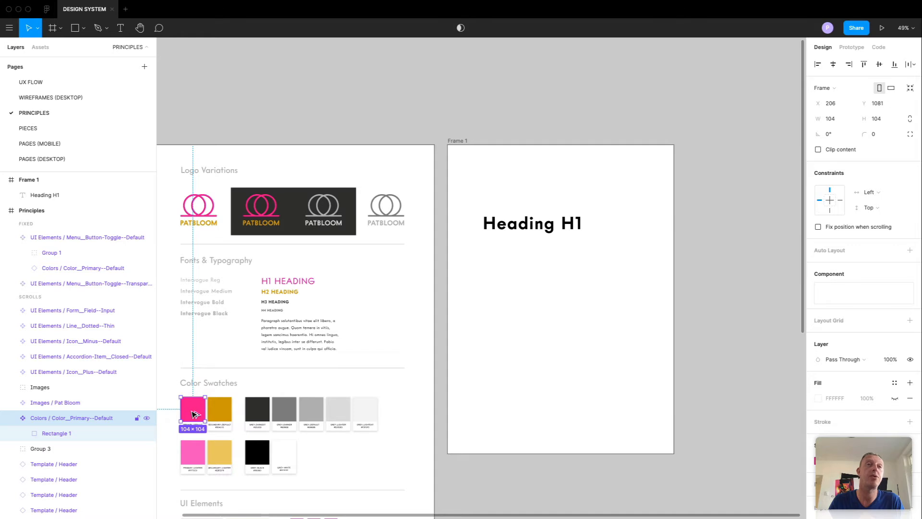
pyautogui.click(553, 355)
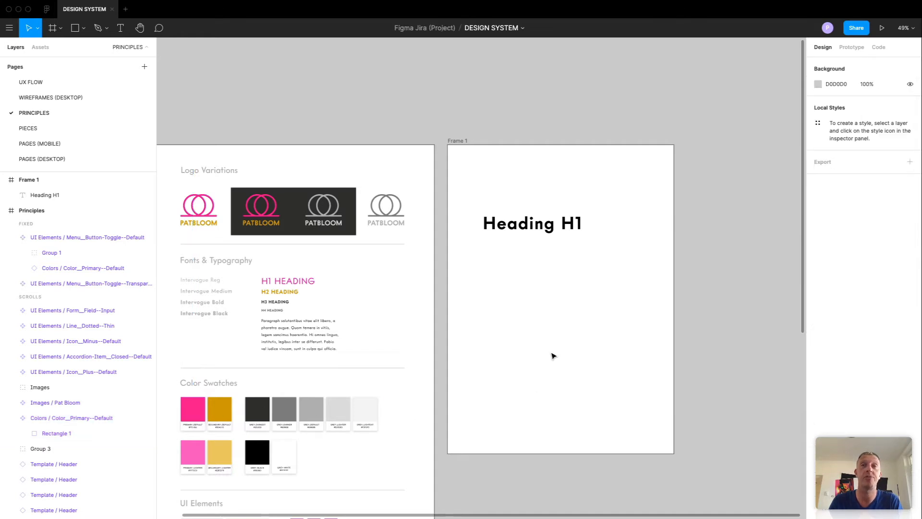
pyautogui.click(493, 230)
pyautogui.hotkey('ctrl', 'v')
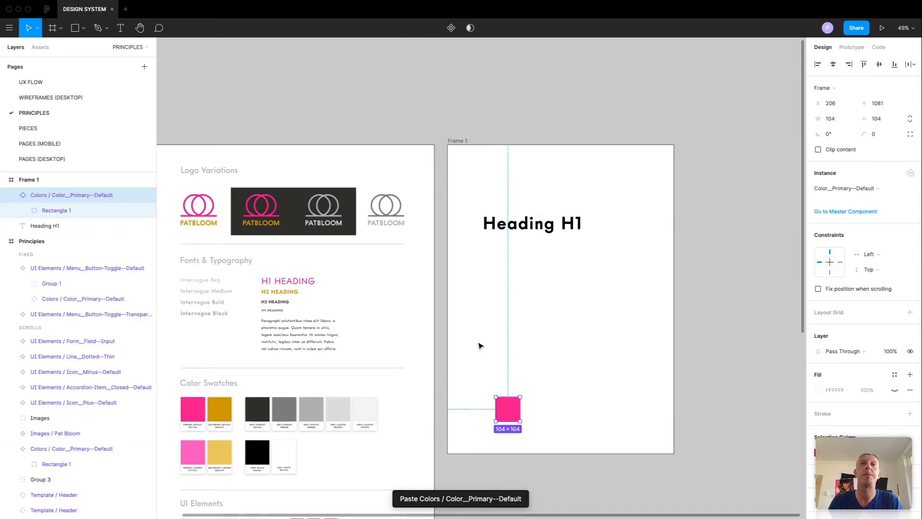
pyautogui.moveTo(509, 415); pyautogui.dragTo(496, 260)
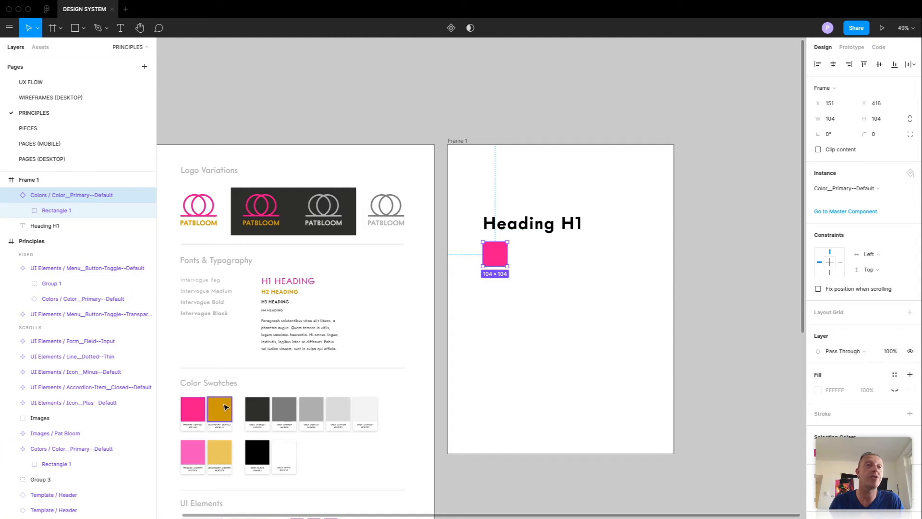
# Move the pink swatch over the start of the heading and stretch it to about 914 × 185.
pyautogui.scroll(5, 545, 321)
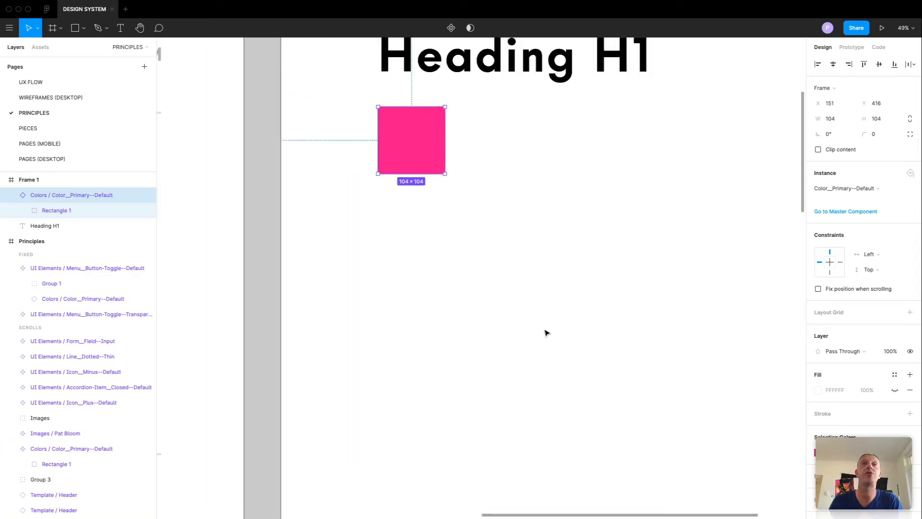
pyautogui.scroll(3, 542, 334)
pyautogui.moveTo(431, 289); pyautogui.dragTo(378, 220)
pyautogui.scroll(-3, 378, 220)
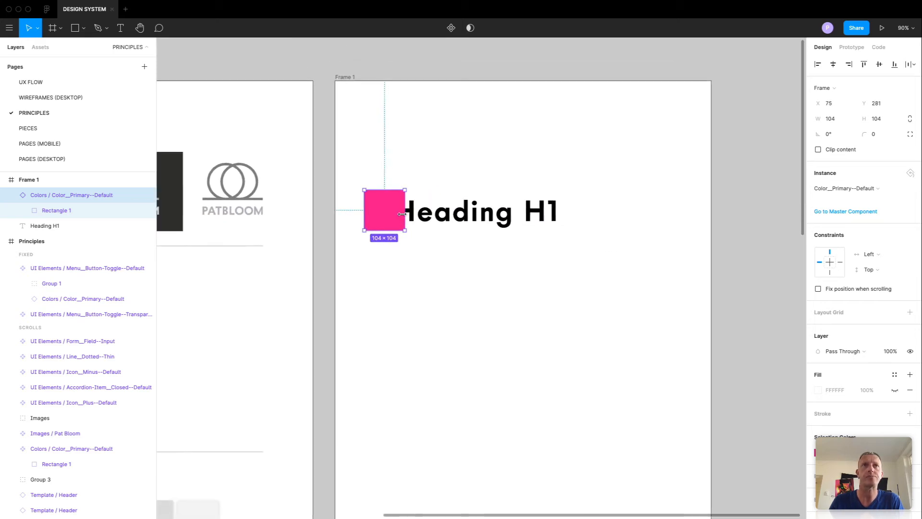
pyautogui.moveTo(486, 221); pyautogui.dragTo(719, 237)
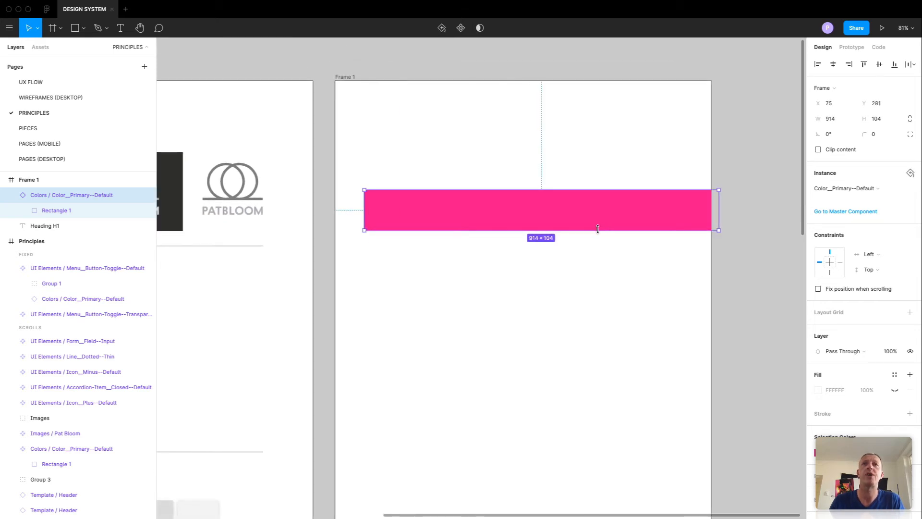
pyautogui.moveTo(597, 228); pyautogui.dragTo(596, 271)
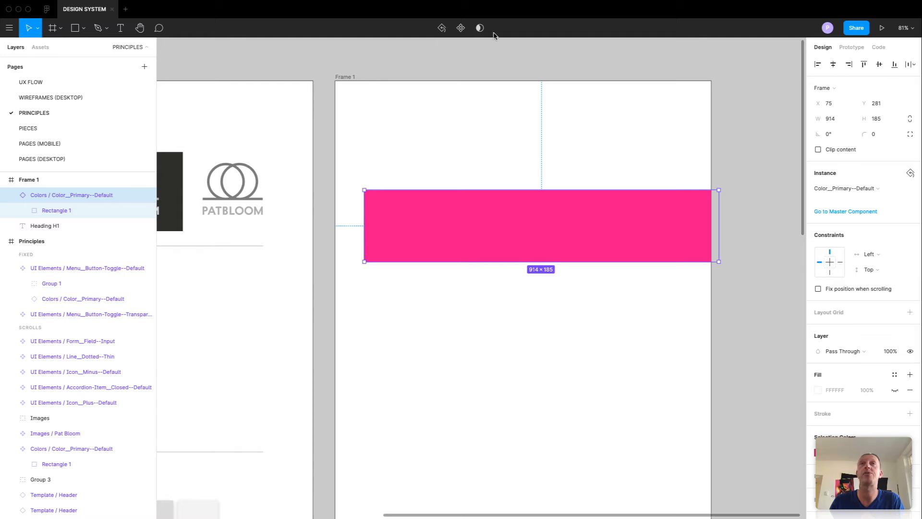
# Send the pink swatch behind the heading and shift the "Heading H1" text down to about X 139, Y 340.
pyautogui.rightClick(635, 195)
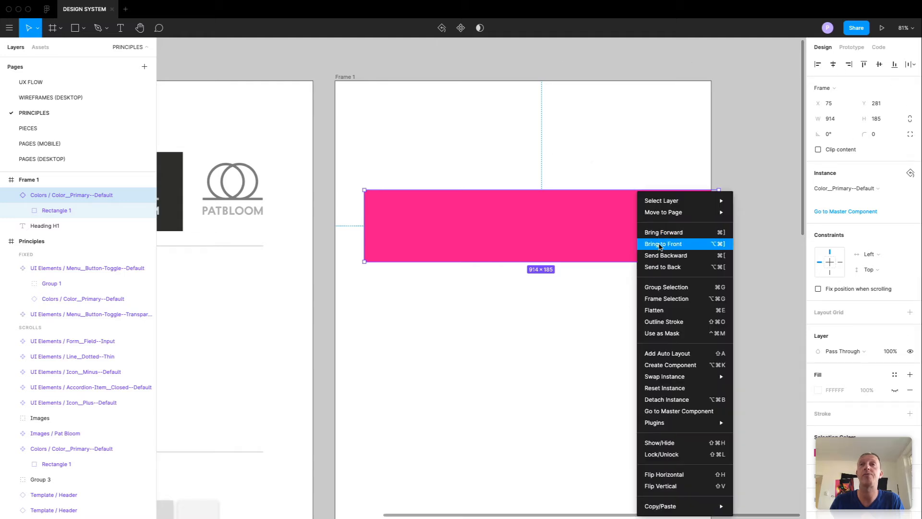
pyautogui.click(663, 267)
pyautogui.click(481, 313)
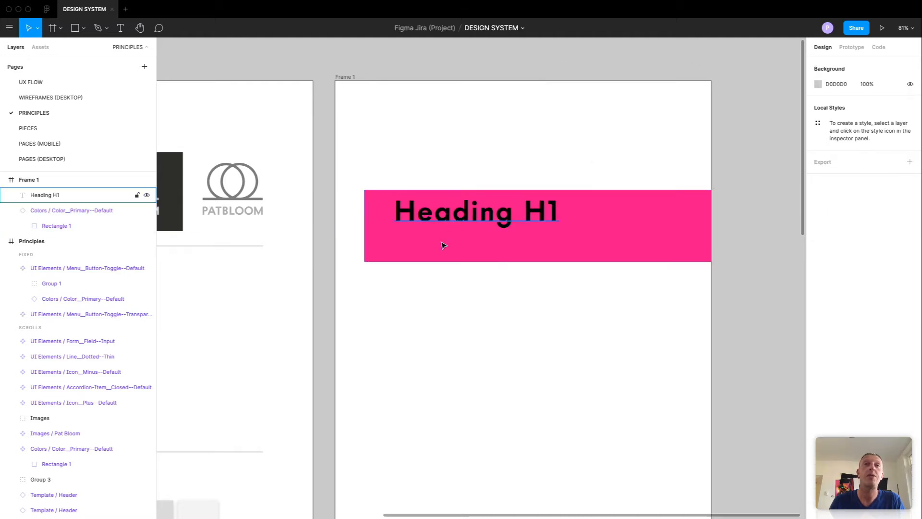
pyautogui.moveTo(447, 214)
pyautogui.mouseDown()
pyautogui.moveTo(429, 235)
pyautogui.moveTo(442, 224)
pyautogui.mouseUp()
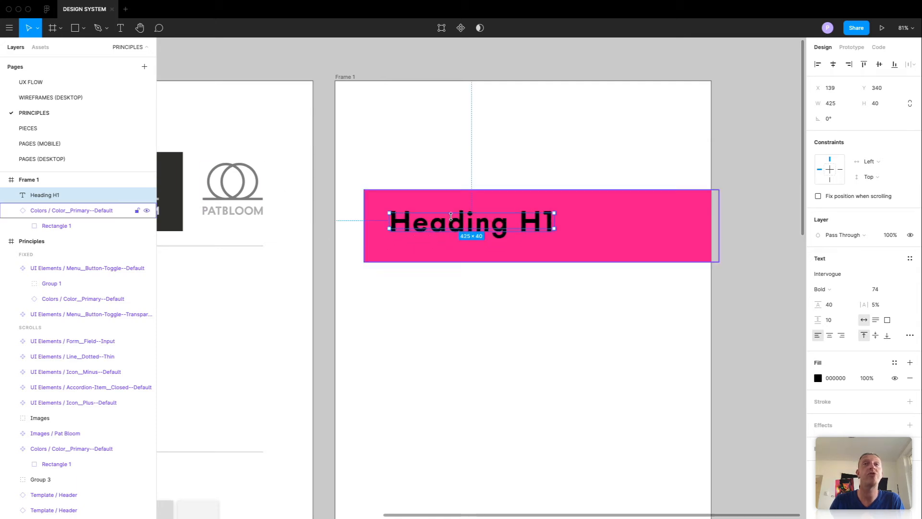
# Use the "Heading H1" text layer as a mask.
pyautogui.rightClick(40, 198)
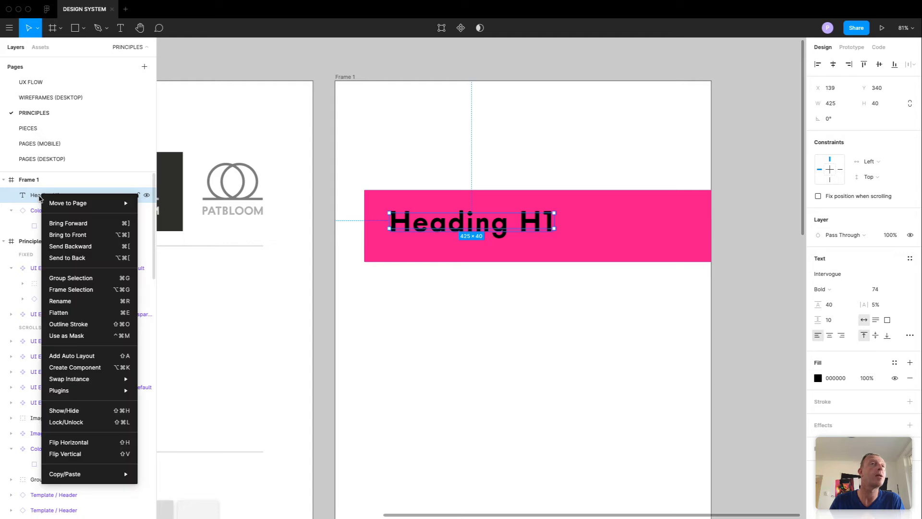
pyautogui.moveTo(61, 201)
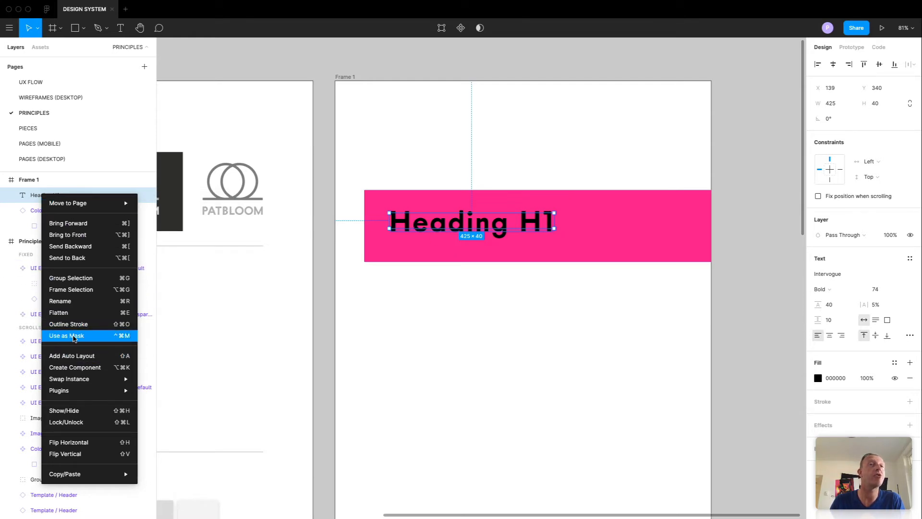
pyautogui.click(74, 338)
pyautogui.click(443, 347)
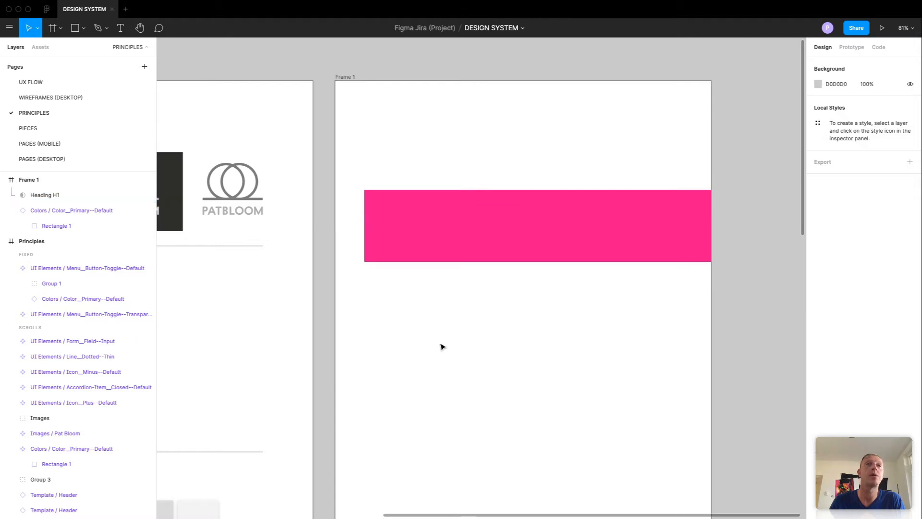
# Reorder the primary color layer above the "Heading H1" mask so the pink fills the letters.
pyautogui.click(378, 255)
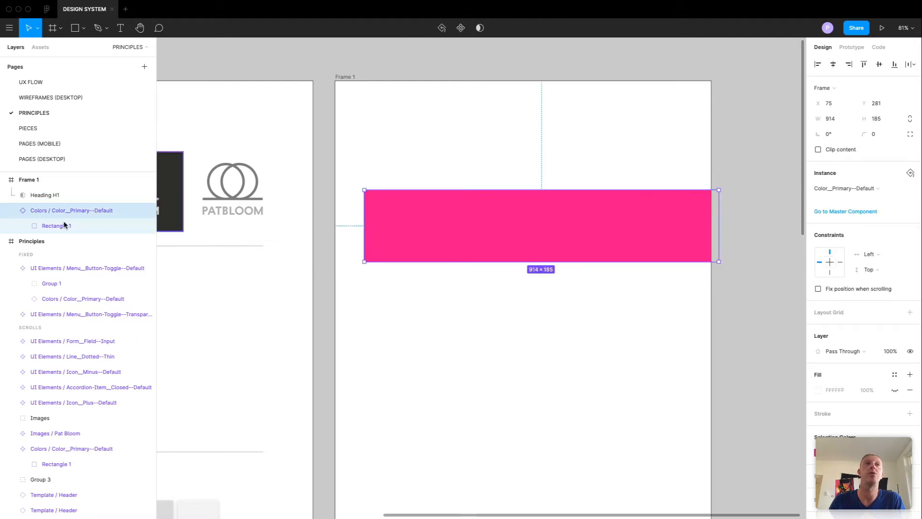
pyautogui.click(12, 210)
pyautogui.moveTo(40, 212); pyautogui.dragTo(41, 184)
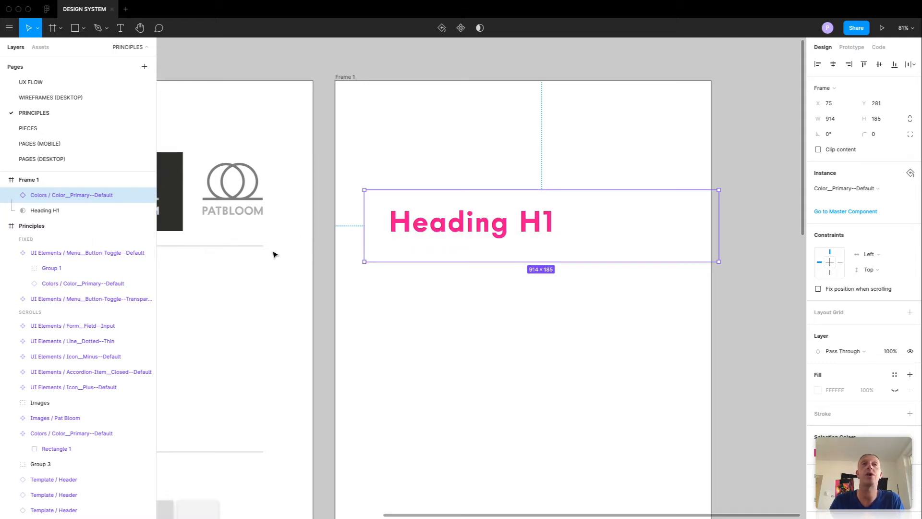
pyautogui.click(408, 332)
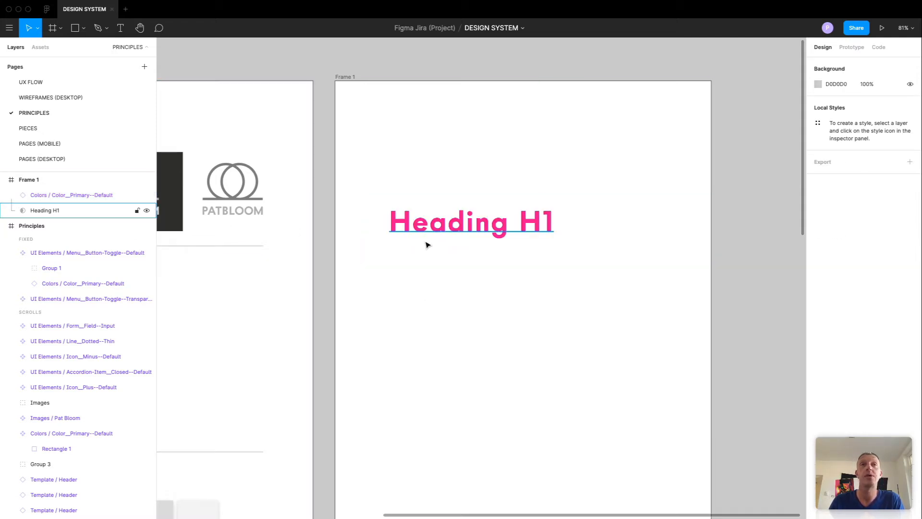
# Narrow the masked primary color layer to about 894 wide and try moving it up over the heading.
pyautogui.click(37, 196)
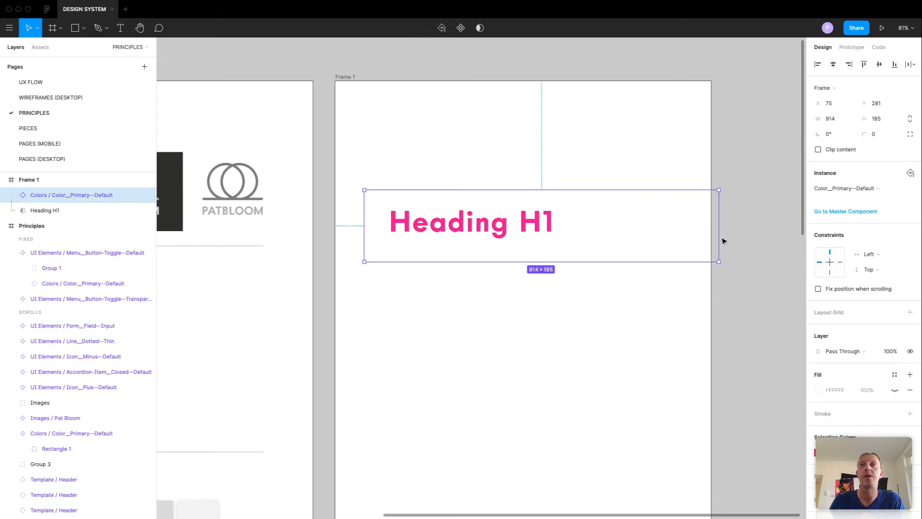
pyautogui.moveTo(718, 238)
pyautogui.mouseDown()
pyautogui.moveTo(618, 242)
pyautogui.moveTo(712, 244)
pyautogui.mouseUp()
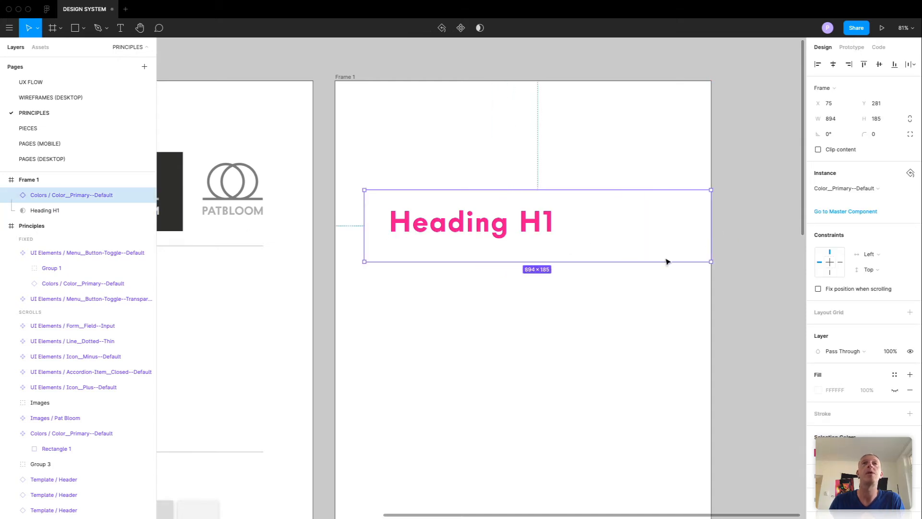
pyautogui.click(509, 318)
pyautogui.click(453, 232)
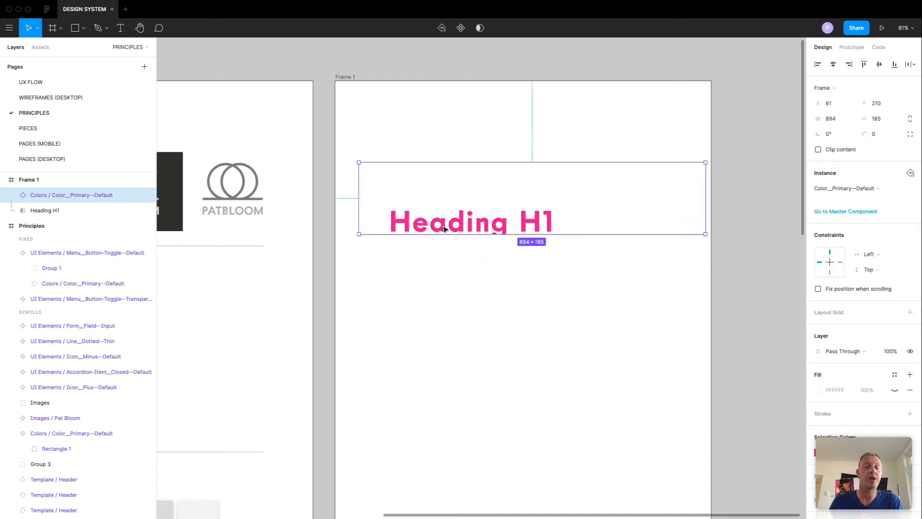
pyautogui.click(414, 360)
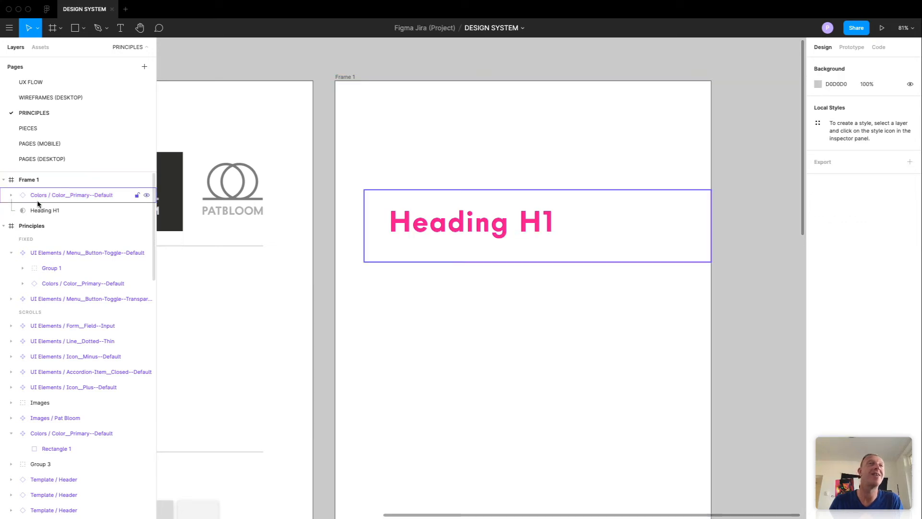
# Resize the masked primary color layer from its edges and corners to about 1197 × 457 around the heading.
pyautogui.click(409, 236)
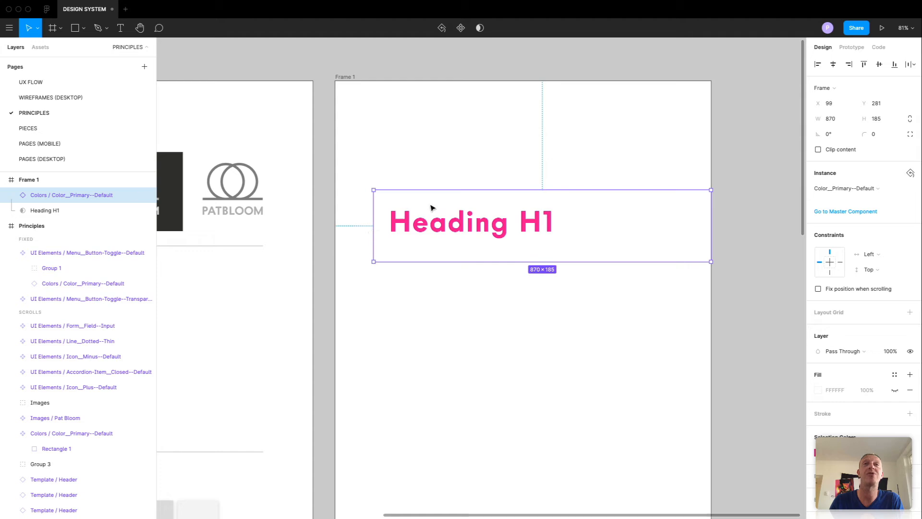
pyautogui.moveTo(440, 191); pyautogui.dragTo(438, 198)
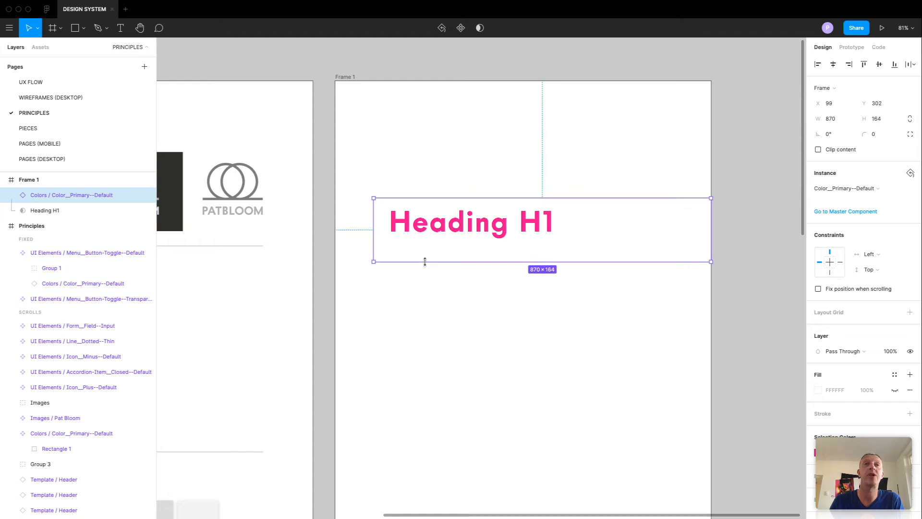
pyautogui.moveTo(425, 262); pyautogui.dragTo(406, 282)
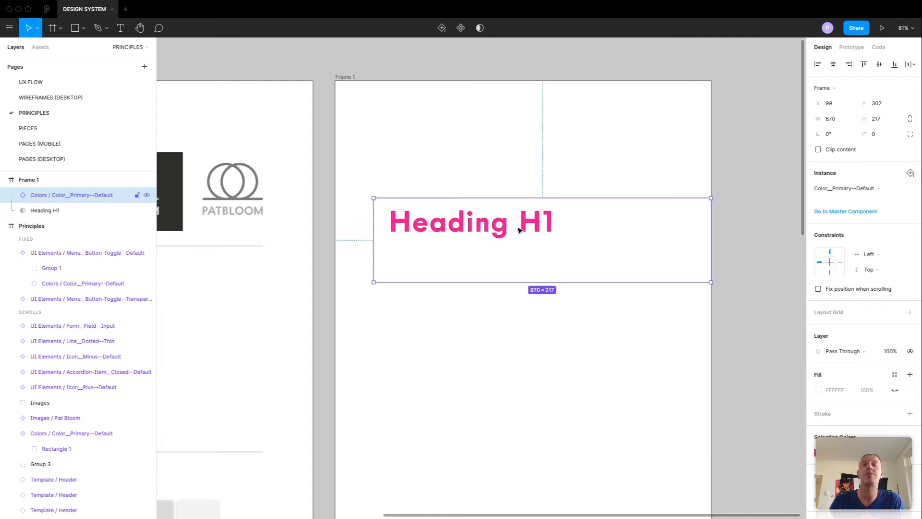
pyautogui.moveTo(710, 282); pyautogui.dragTo(690, 331)
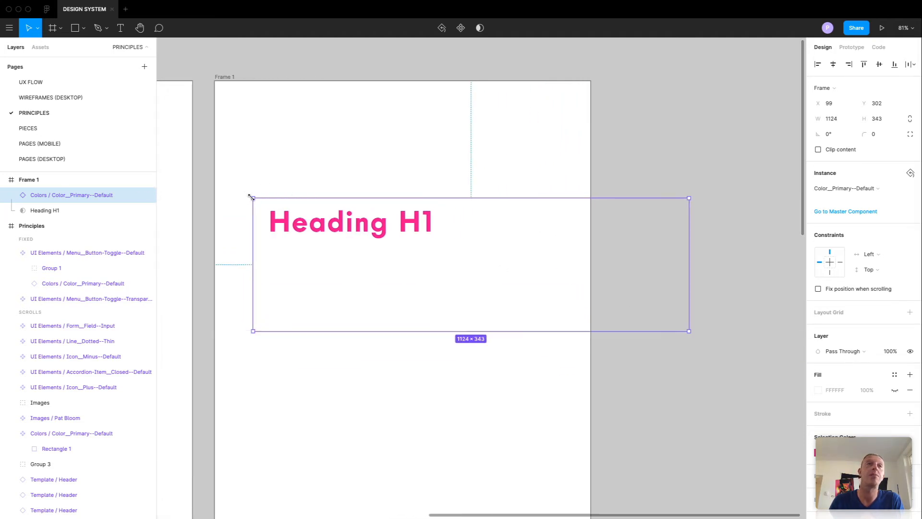
pyautogui.moveTo(250, 197); pyautogui.dragTo(226, 153)
pyautogui.click(720, 188)
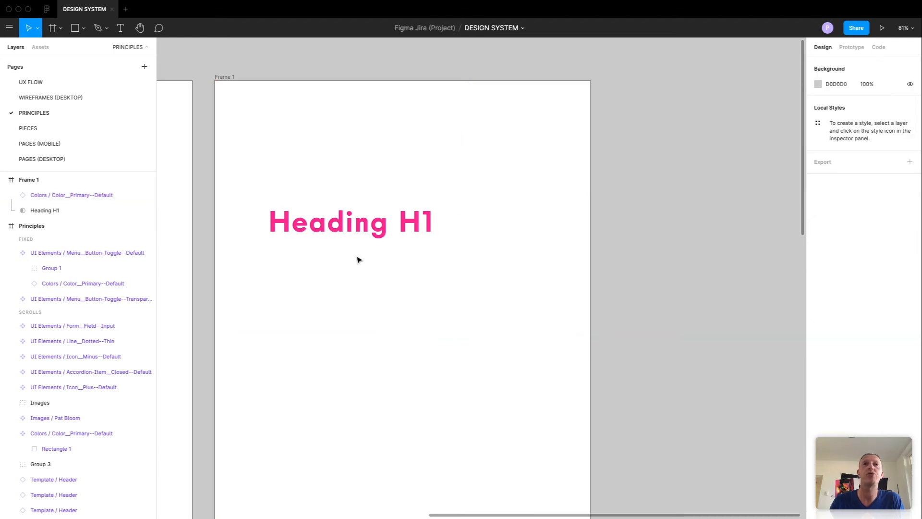
# Create a component from the masked primary color layer and the "Heading H1" mask in Frame 1.
pyautogui.scroll(-6, 358, 258)
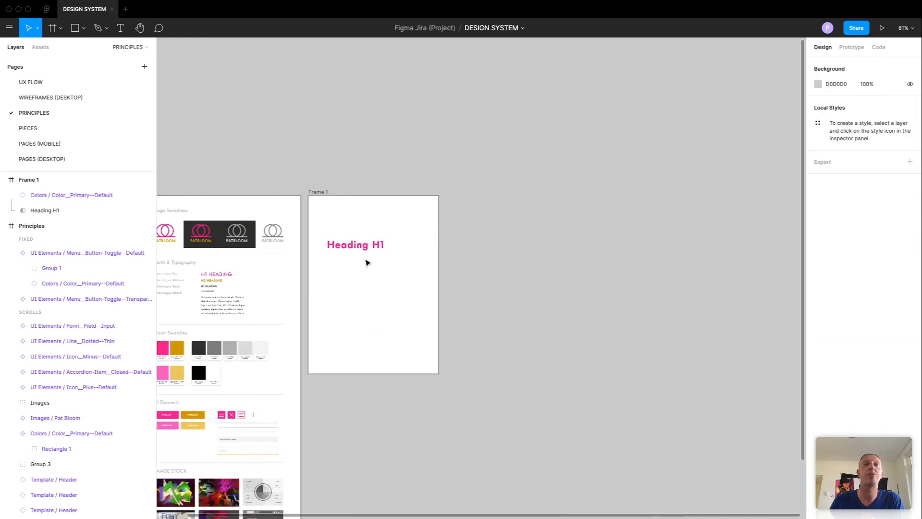
pyautogui.click(41, 198)
pyautogui.keyDown('shift'); pyautogui.click(38, 209); pyautogui.keyUp('shift')
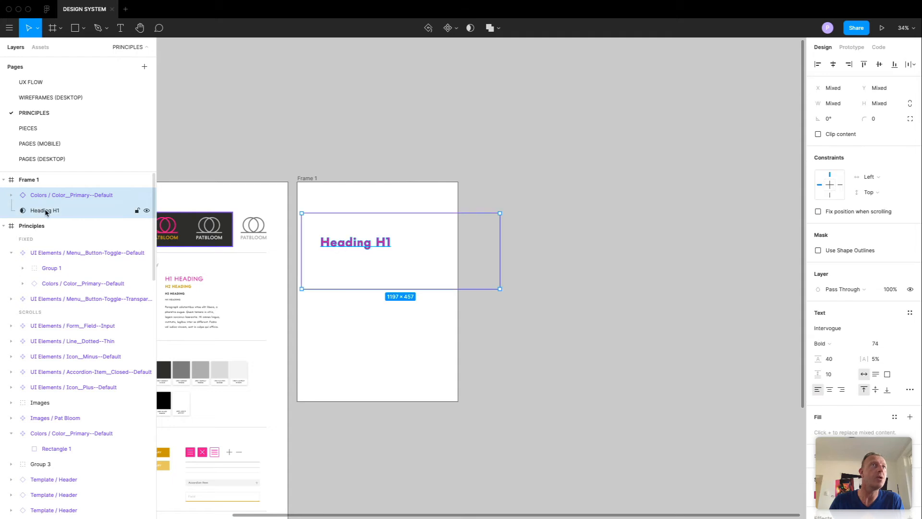
pyautogui.rightClick(53, 195)
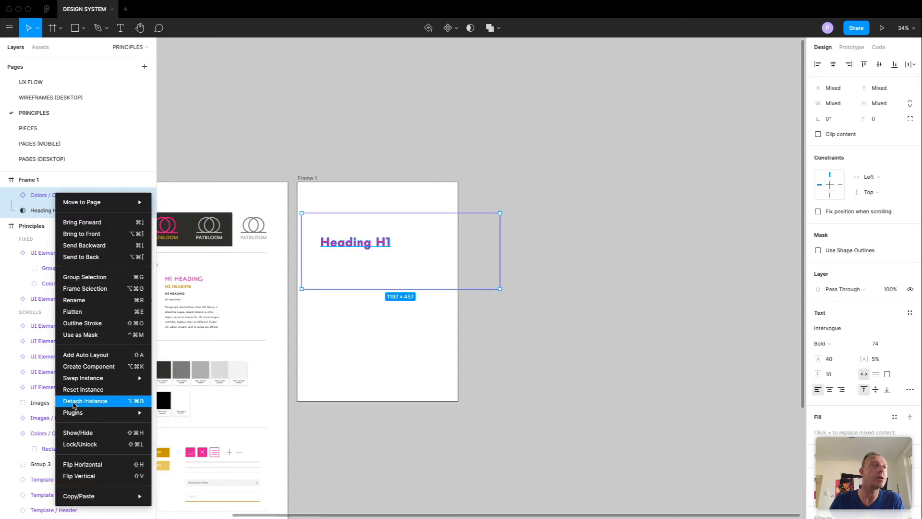
pyautogui.click(108, 368)
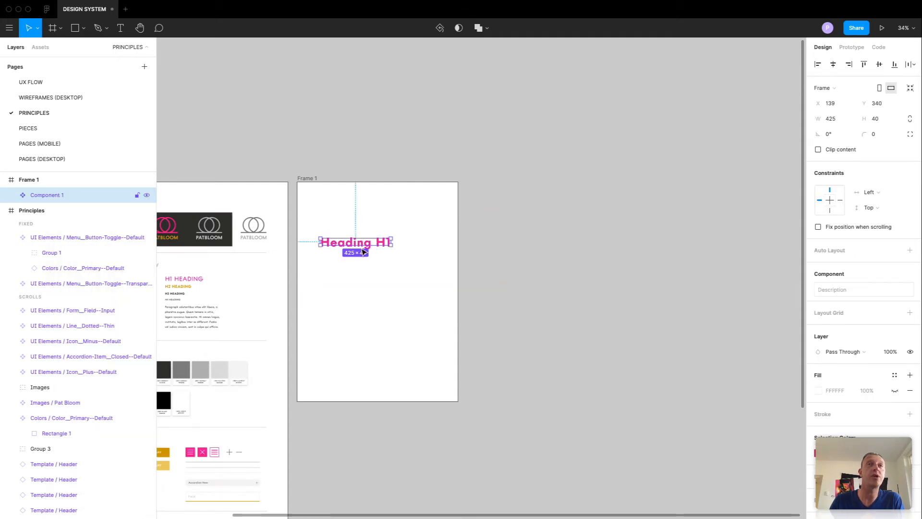
# Rename the new heading component as "Headings / H1".
pyautogui.doubleClick(46, 196)
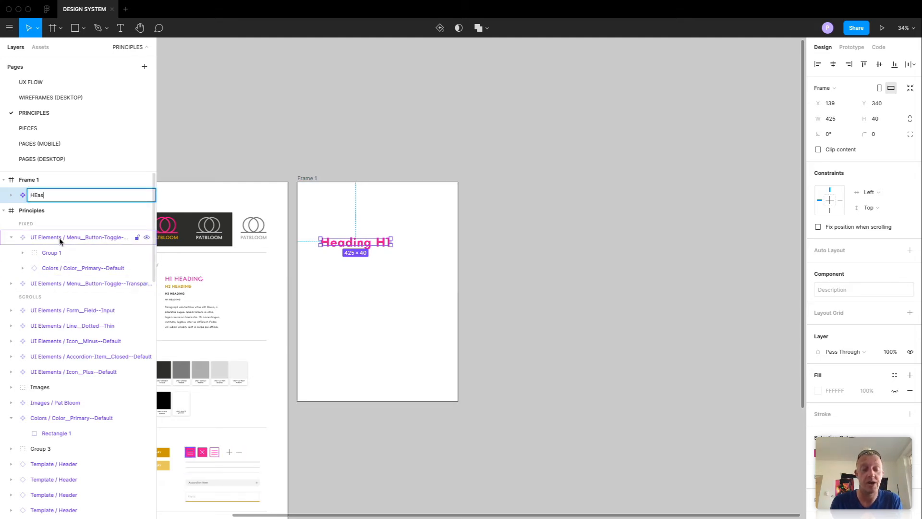
pyautogui.write('HEasde')
pyautogui.press('BackSpace')
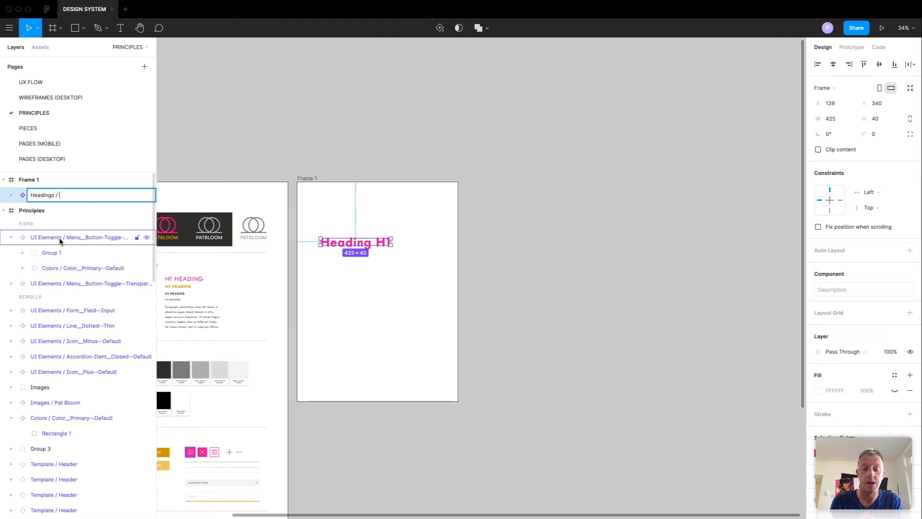
pyautogui.press('Return')
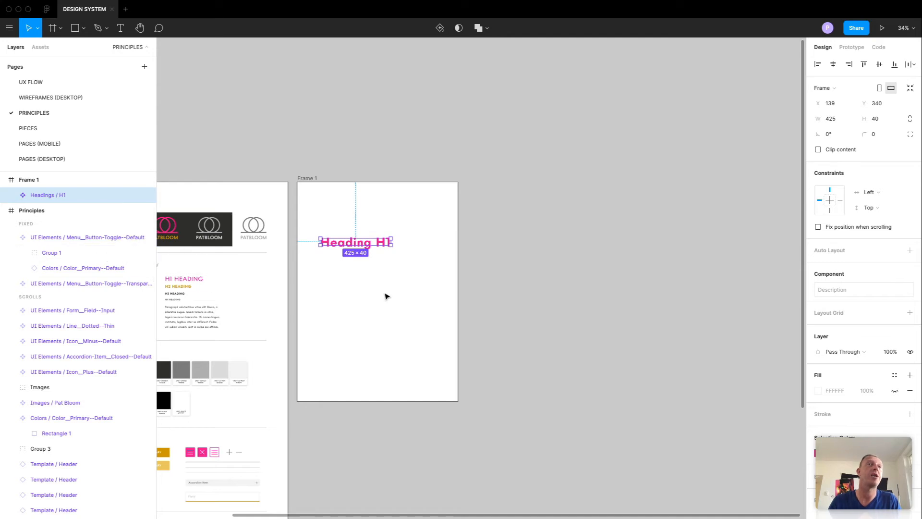
# Reposition the "Headings / H1" component near the top of Frame 1 and place an instance copy directly beneath it.
pyautogui.scroll(5, 368, 246)
pyautogui.scroll(-3, 373, 258)
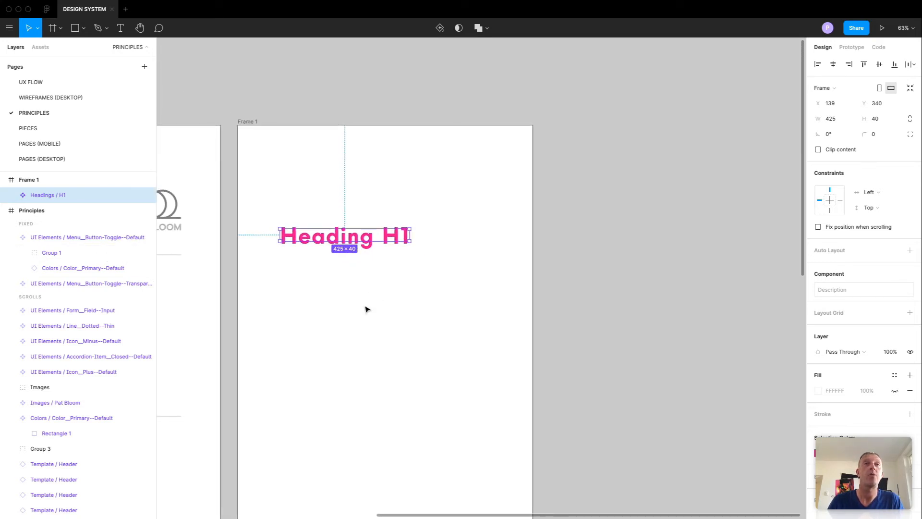
pyautogui.click(415, 321)
pyautogui.click(345, 244)
pyautogui.moveTo(345, 244); pyautogui.dragTo(407, 214)
pyautogui.hscroll(-8, 368, 380)
pyautogui.scroll(-1, 368, 379)
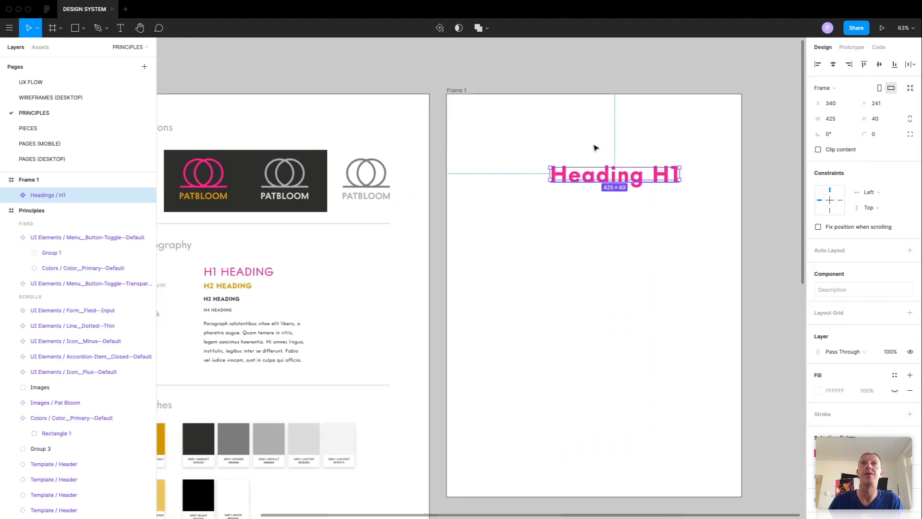
pyautogui.moveTo(589, 166); pyautogui.dragTo(540, 217)
pyautogui.press('alt')
pyautogui.click(532, 236)
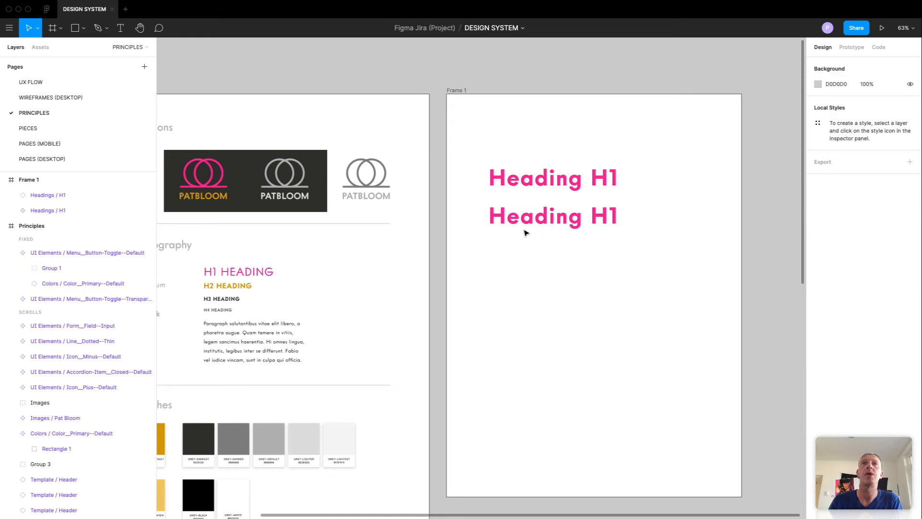
# Extend the lower heading instance to 425 × 122 and swap its nested primary color for Color__Secundary--Default.
pyautogui.click(523, 221)
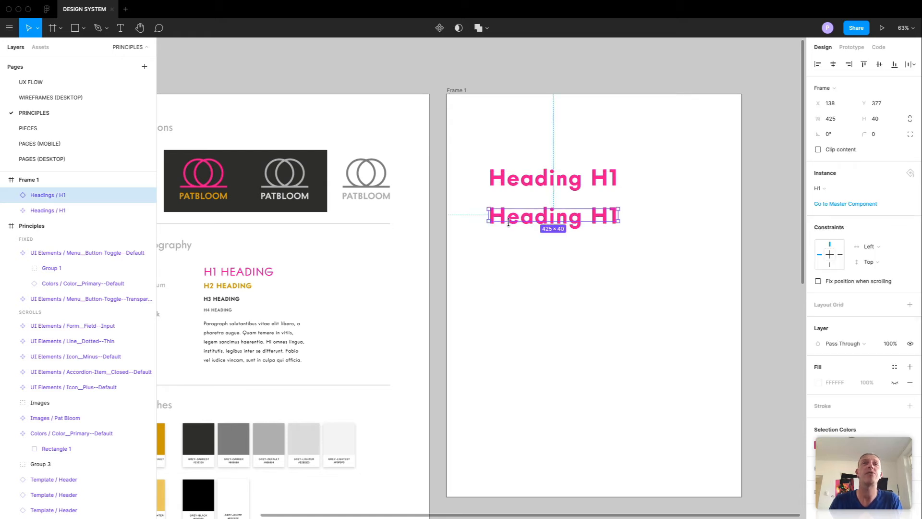
pyautogui.moveTo(509, 222); pyautogui.dragTo(483, 246)
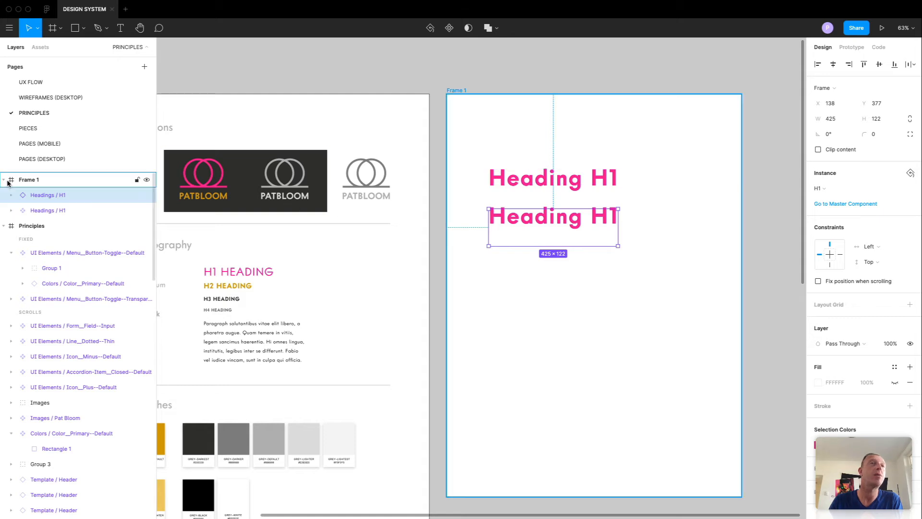
pyautogui.click(9, 195)
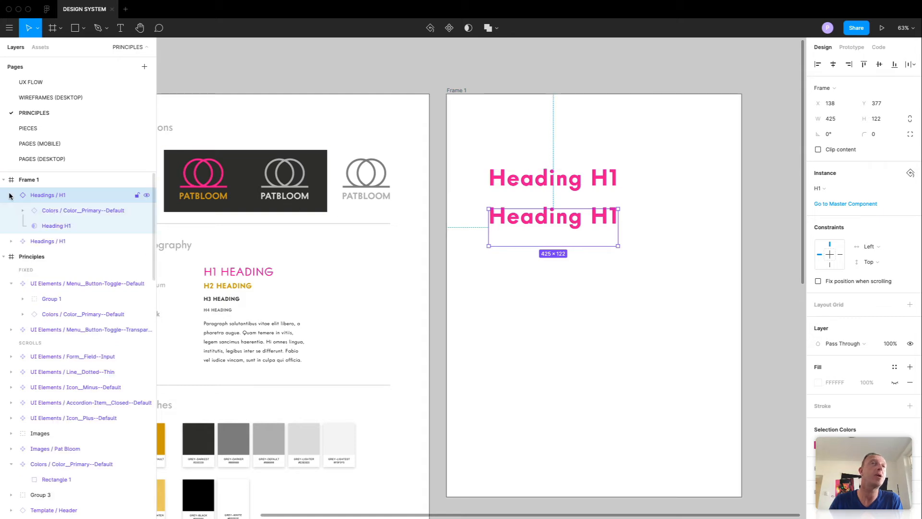
pyautogui.rightClick(50, 212)
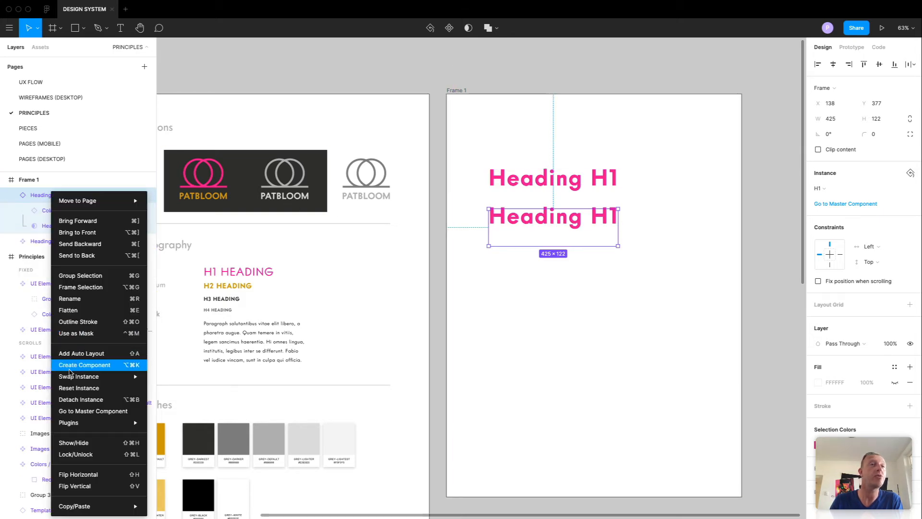
pyautogui.moveTo(72, 379)
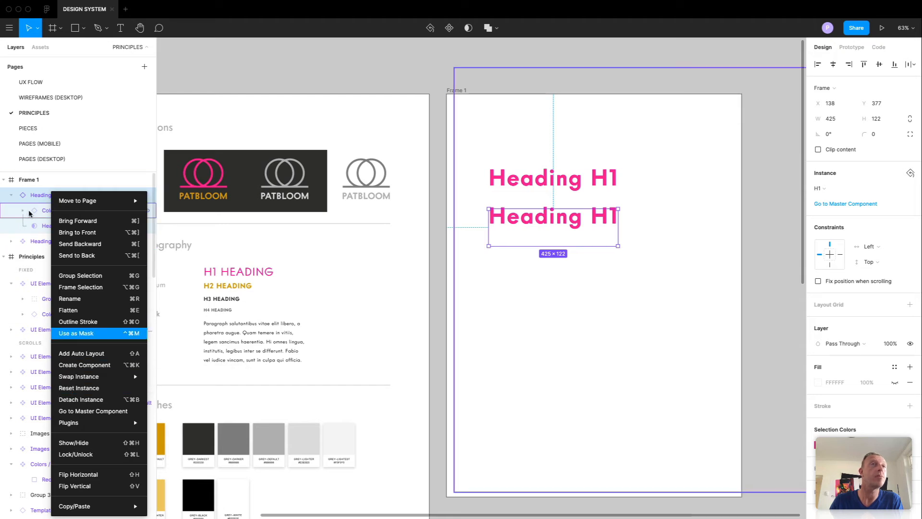
pyautogui.click(59, 210)
pyautogui.rightClick(57, 210)
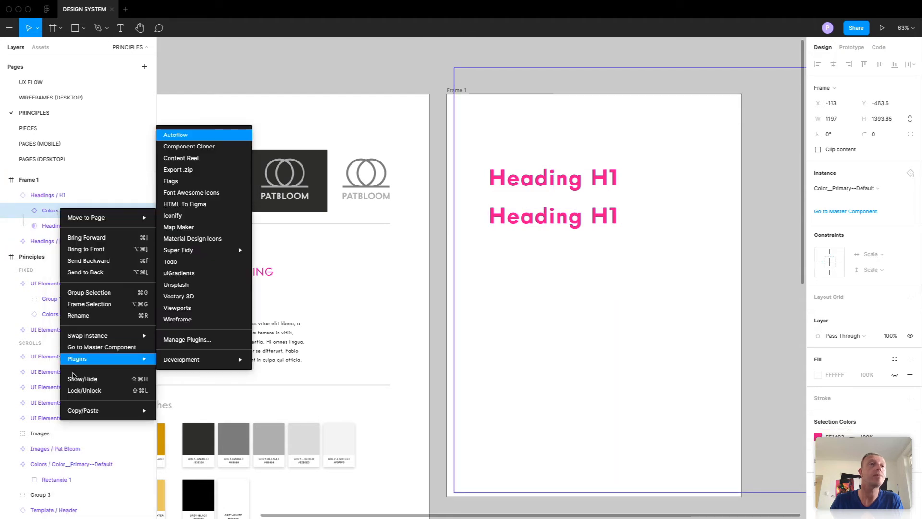
pyautogui.moveTo(87, 336)
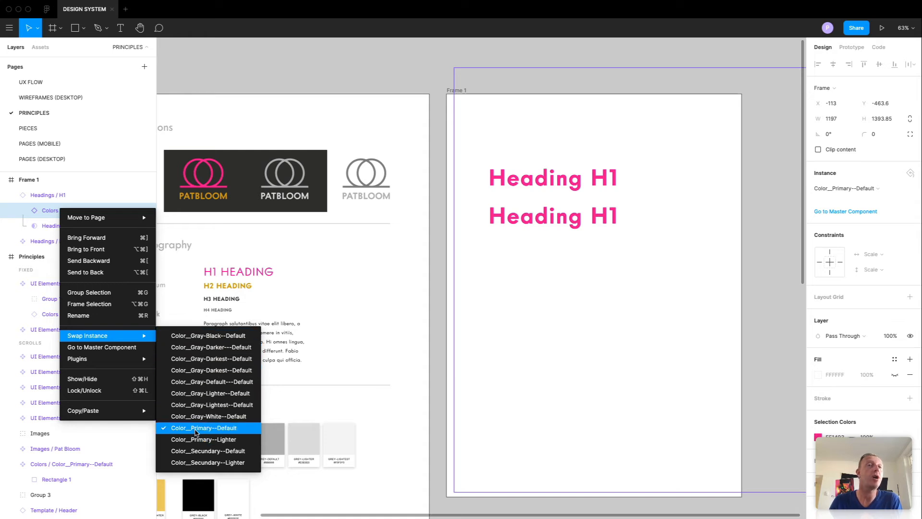
pyautogui.click(215, 452)
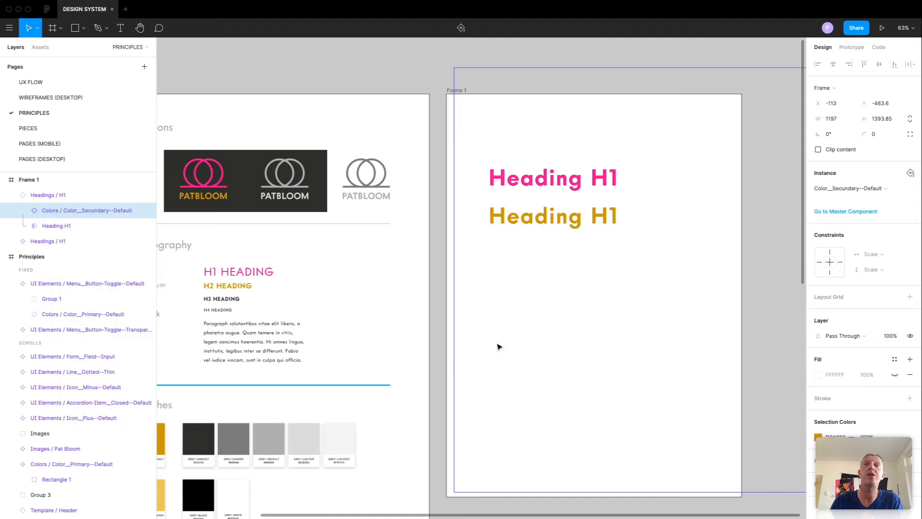
pyautogui.click(507, 309)
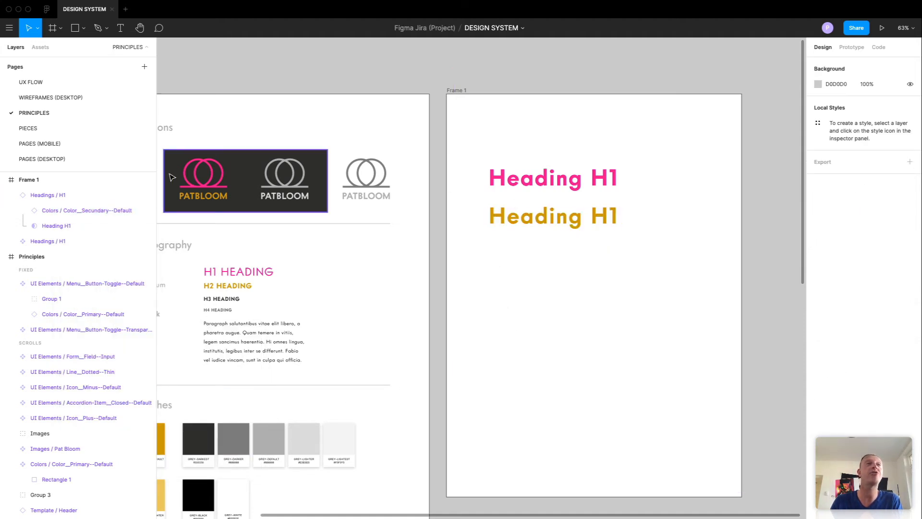
# Examine the lower heading instance's nested layers and compare it with the logo, typography, color swatch and UI element sections of the Principles frame.
pyautogui.click(9, 196)
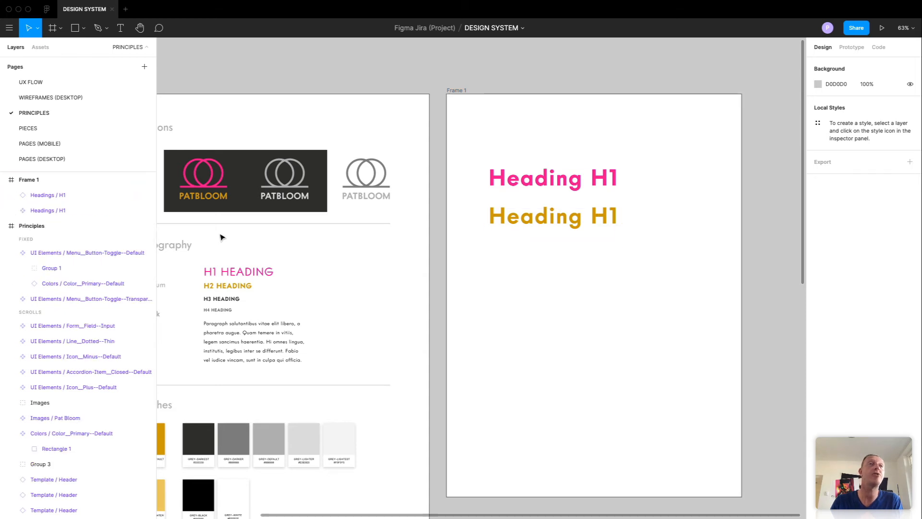
pyautogui.click(543, 228)
pyautogui.click(540, 316)
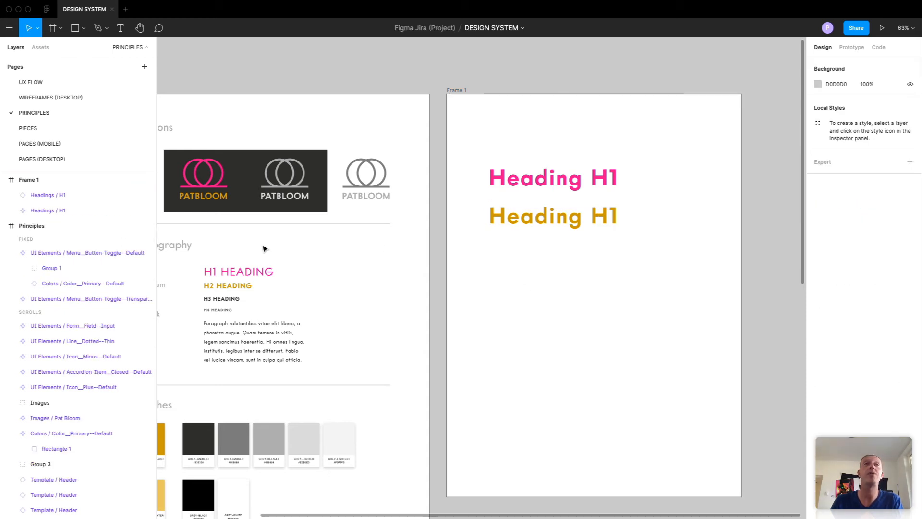
pyautogui.click(8, 196)
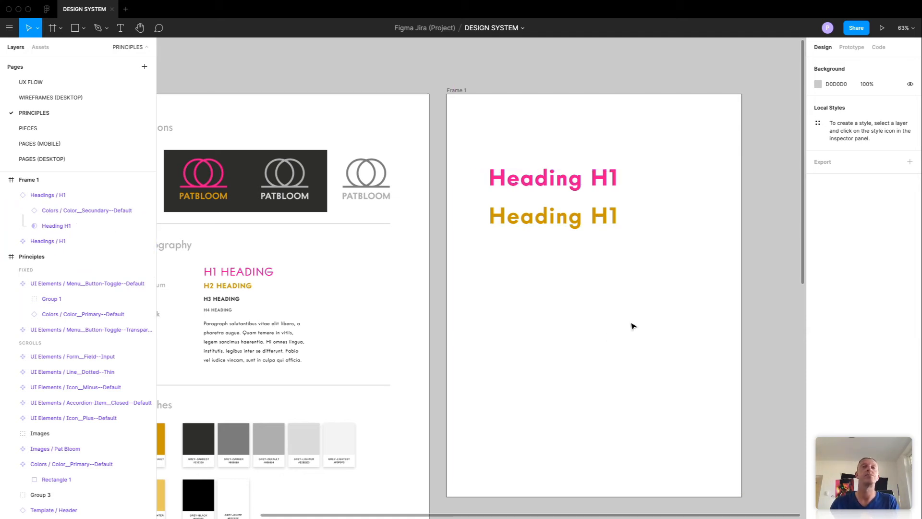
pyautogui.hscroll(-4, 447, 319)
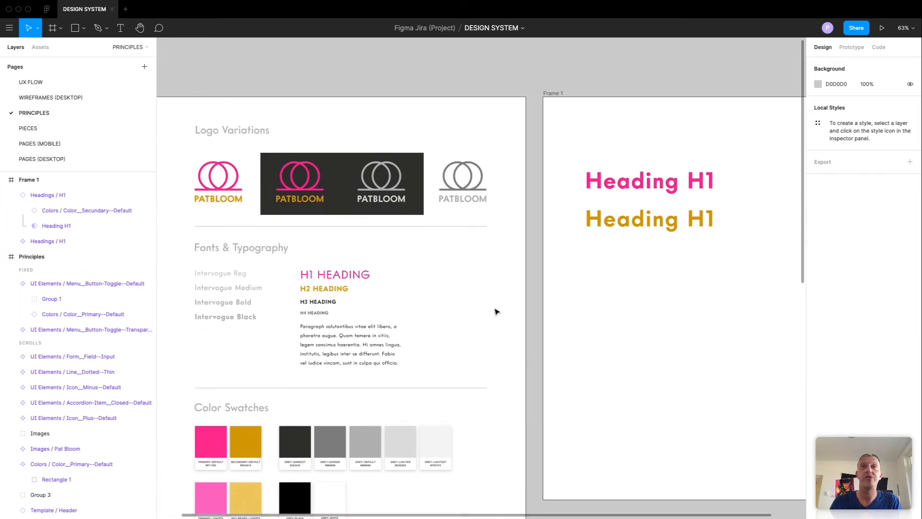
pyautogui.scroll(-1, 496, 312)
pyautogui.hscroll(1, 497, 312)
pyautogui.scroll(-2, 622, 264)
pyautogui.hscroll(2, 612, 268)
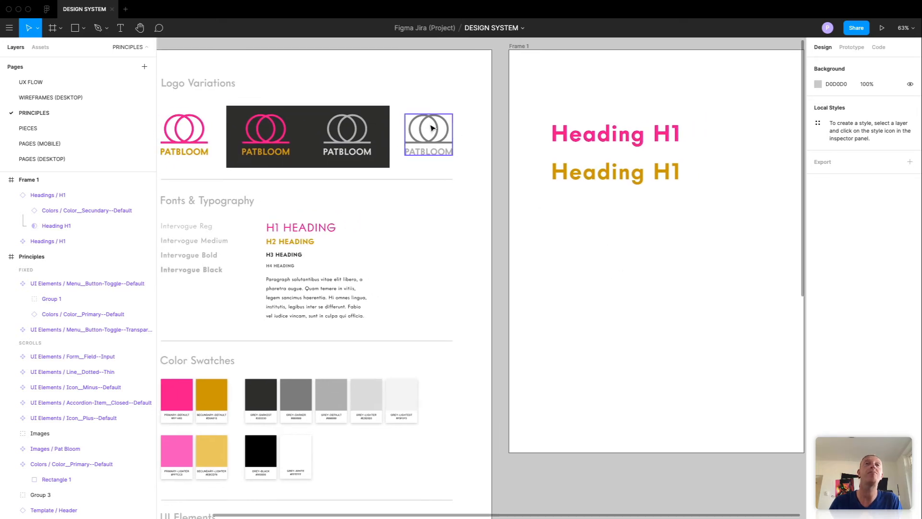
pyautogui.scroll(2, 331, 185)
pyautogui.hscroll(-4, 331, 185)
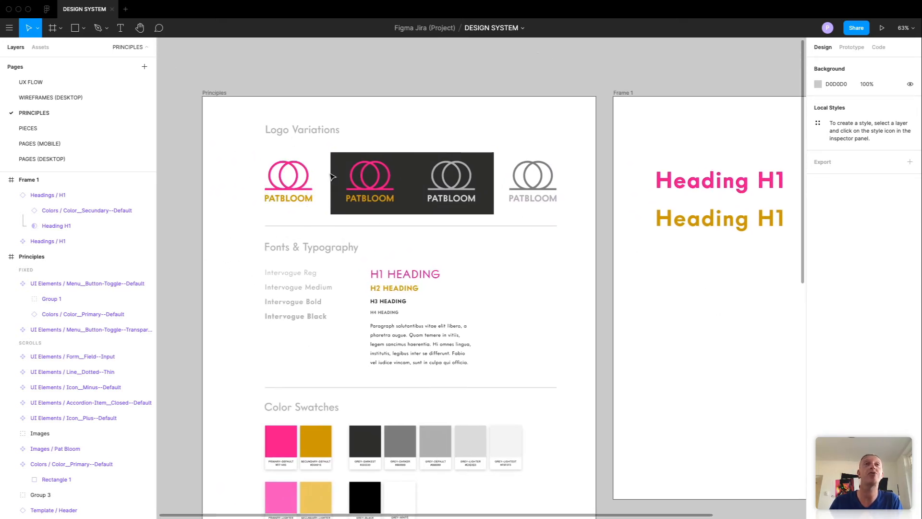
pyautogui.scroll(-8, 363, 370)
pyautogui.hscroll(2, 391, 430)
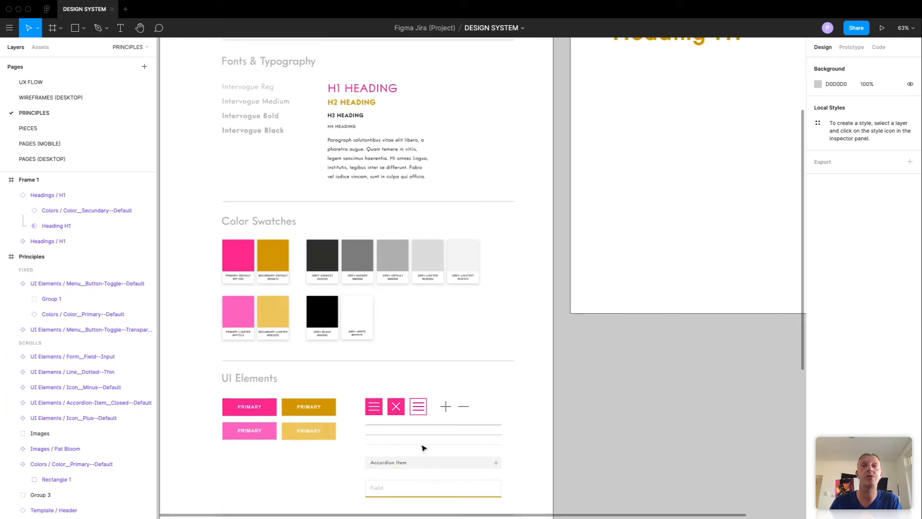
# Swap the color instance masked by Group 14 in the transparent menu toggle component for Color__Gray-Lighter--Default.
pyautogui.keyDown('ctrl'); pyautogui.scroll(10, 422, 447); pyautogui.keyUp('ctrl')
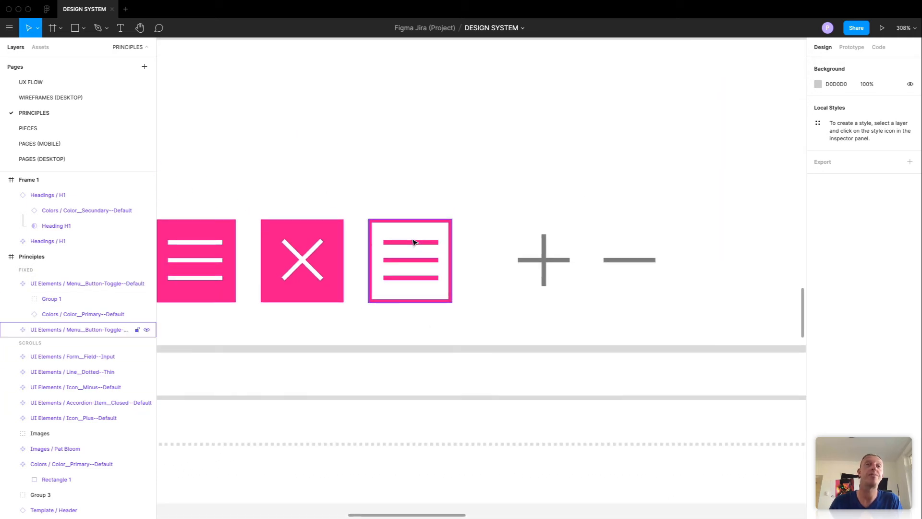
pyautogui.click(415, 243)
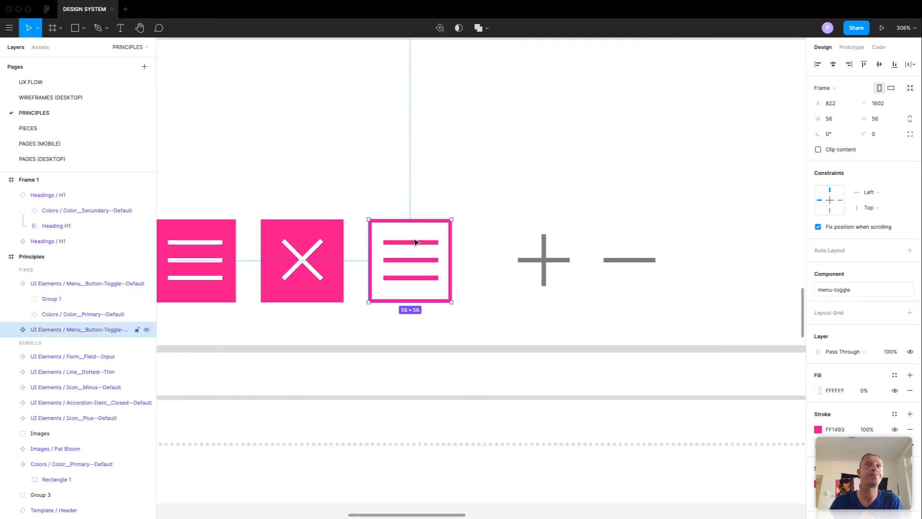
pyautogui.click(10, 329)
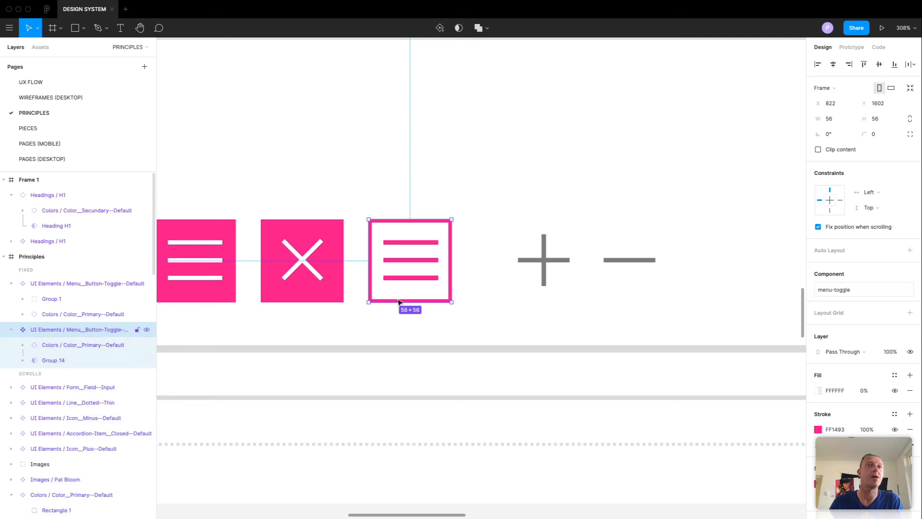
pyautogui.click(22, 361)
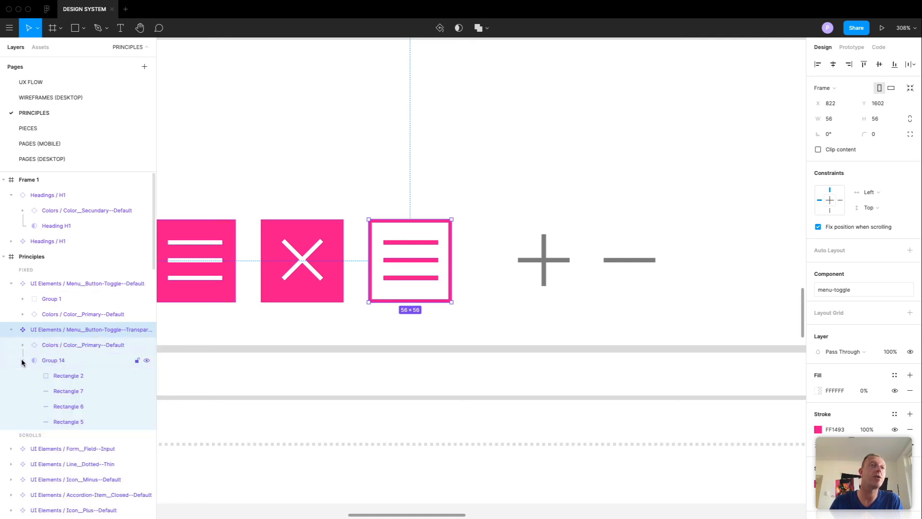
pyautogui.click(24, 362)
pyautogui.click(56, 342)
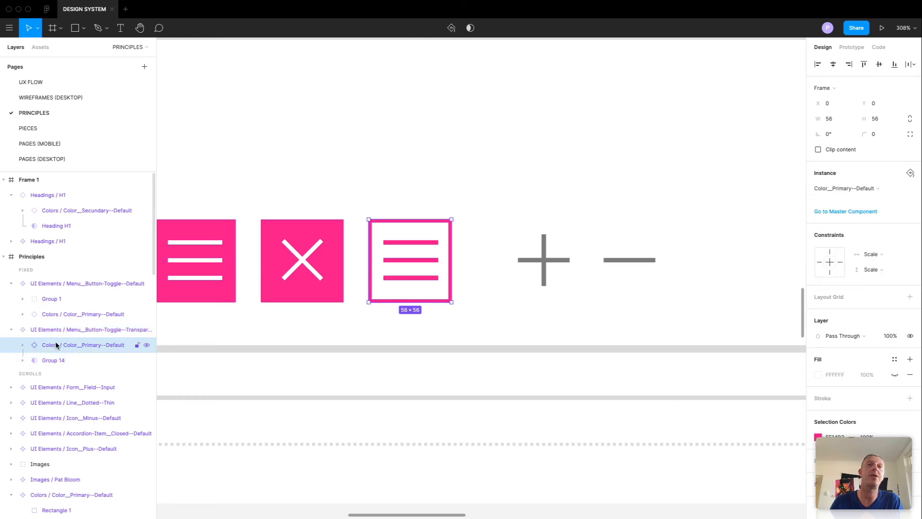
pyautogui.rightClick(70, 342)
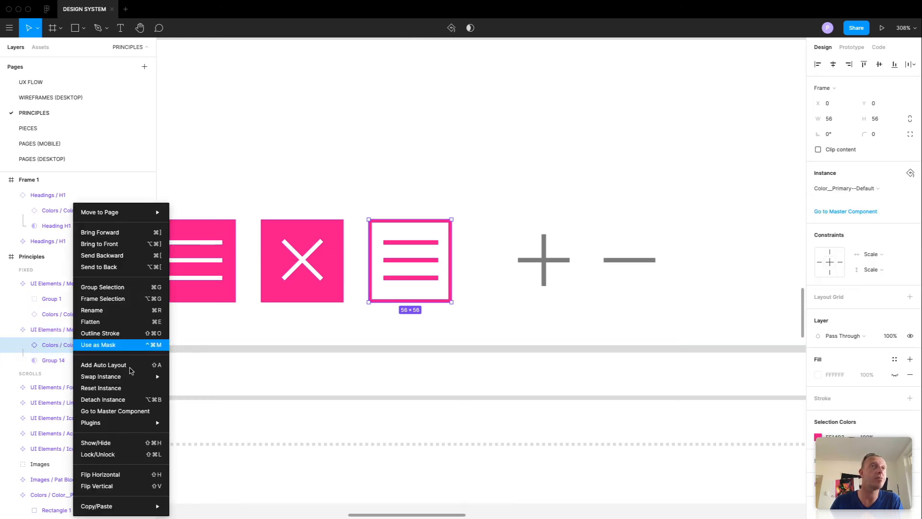
pyautogui.moveTo(123, 380)
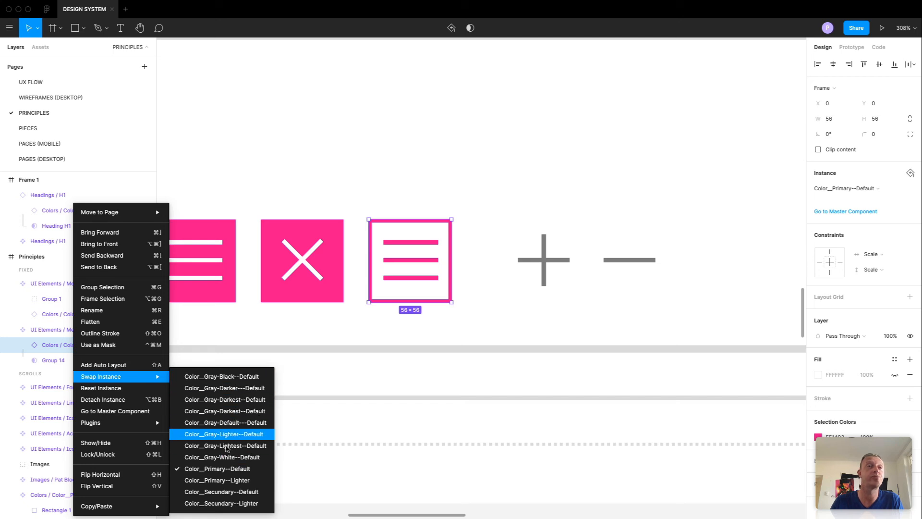
pyautogui.click(239, 436)
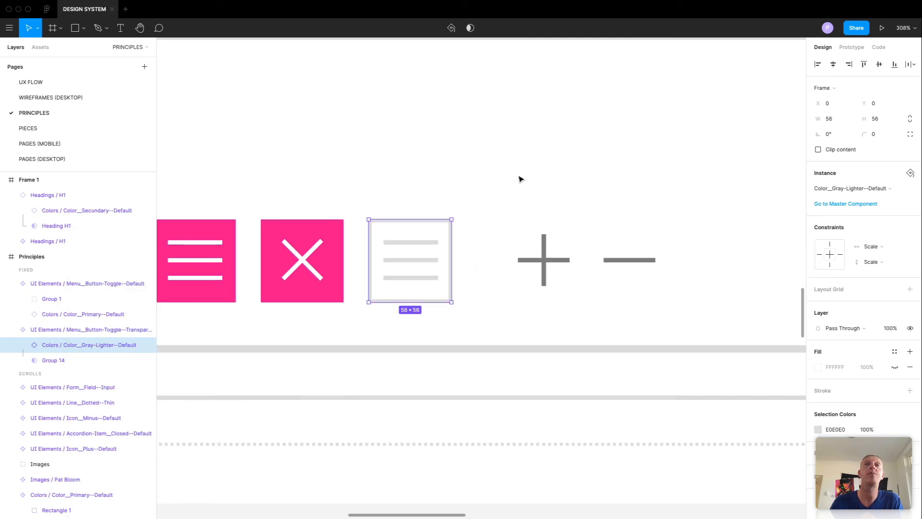
pyautogui.click(475, 184)
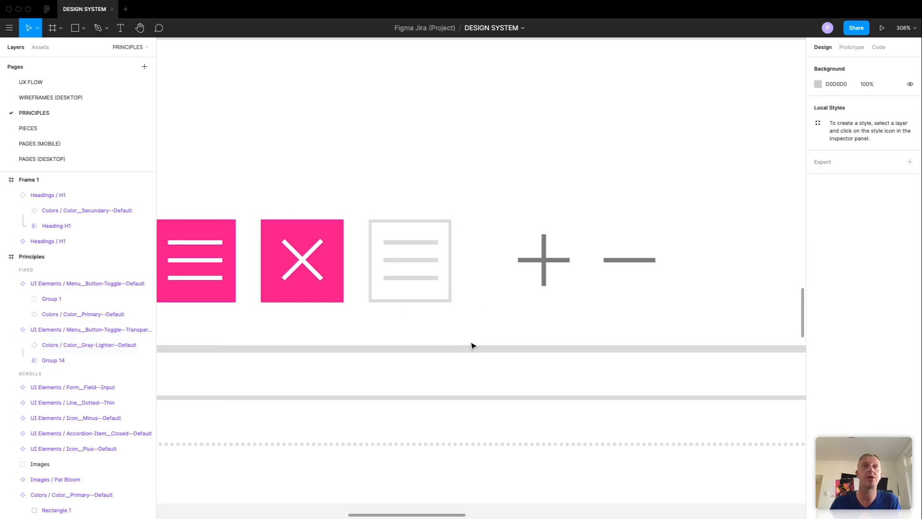
# Undo the gray color swap in the transparent menu toggle component and clear the selection.
pyautogui.press('super+z')
pyautogui.press('super+z')
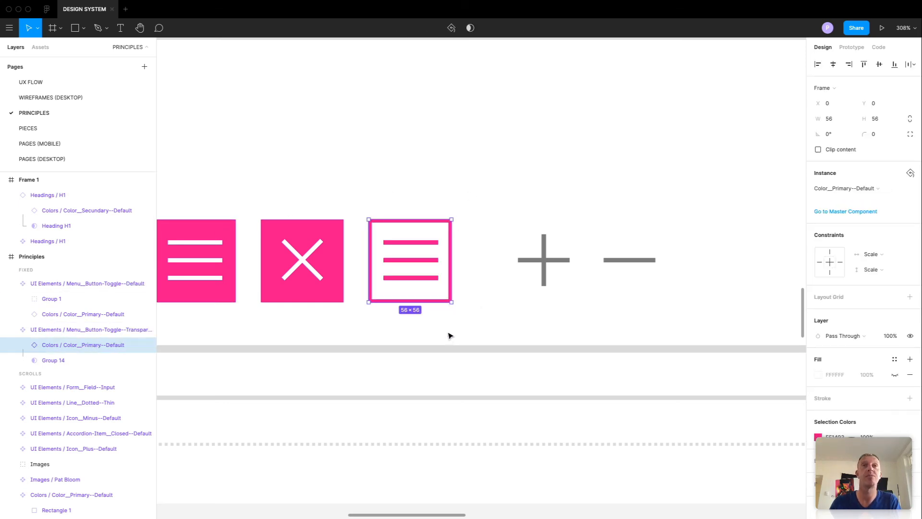
pyautogui.scroll(-5, 465, 303)
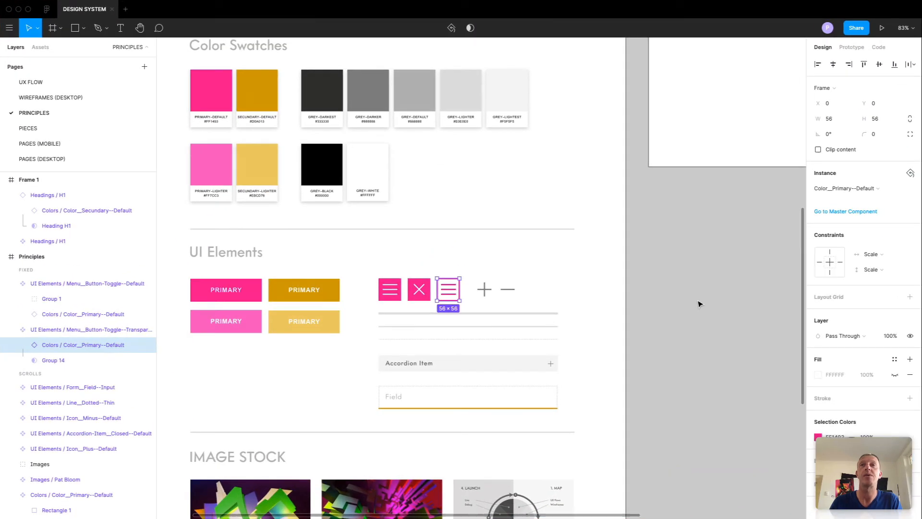
pyautogui.click(700, 302)
# Duplicate the gold heading instance in Frame 1 and place the copy directly beneath it at X 138, Y 561.
pyautogui.scroll(4, 700, 302)
pyautogui.hscroll(6, 699, 299)
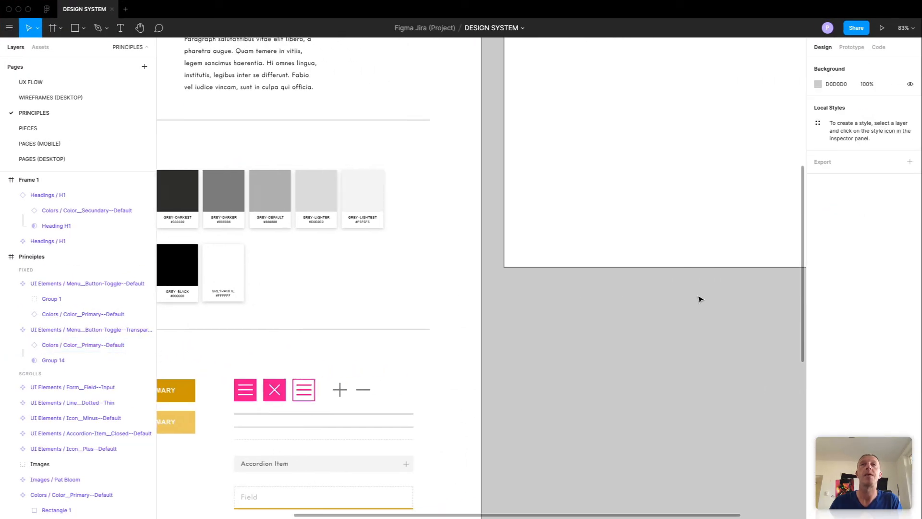
pyautogui.scroll(10, 649, 284)
pyautogui.hscroll(-5, 649, 284)
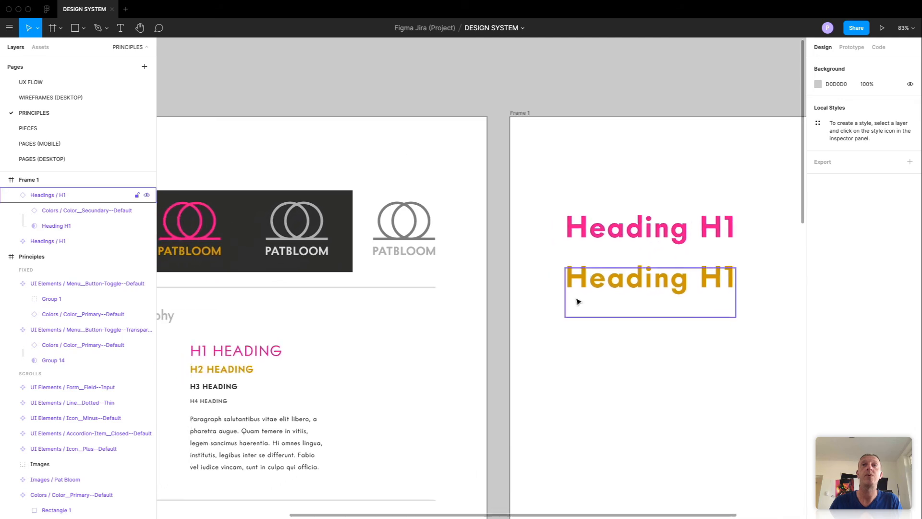
pyautogui.hscroll(2, 625, 302)
pyautogui.scroll(1, 624, 303)
pyautogui.click(539, 293)
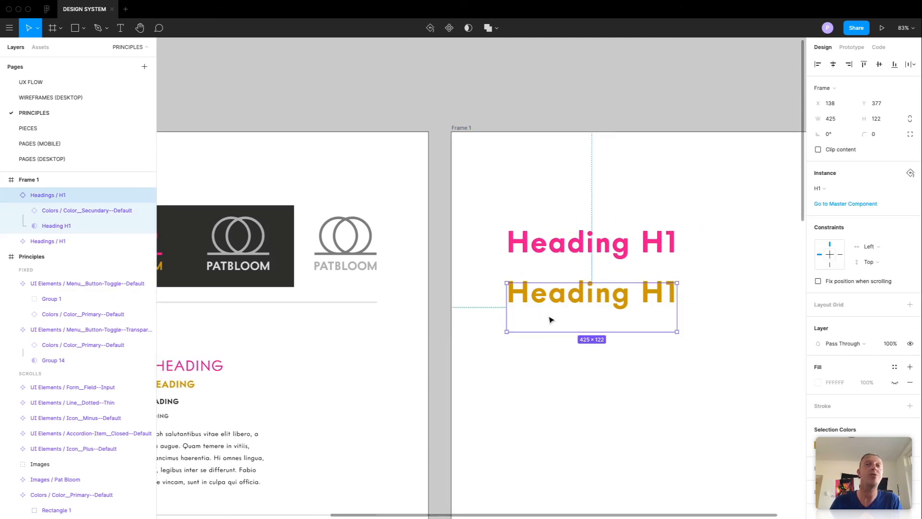
pyautogui.moveTo(548, 299); pyautogui.dragTo(540, 372)
pyautogui.click(568, 481)
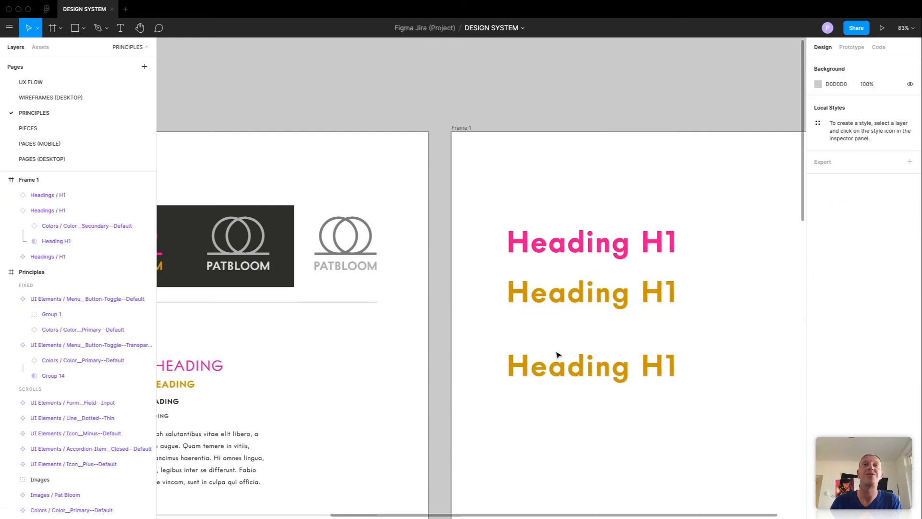
# Expand the layers of the new third heading and select its nested Color__Secundary--Default instance.
pyautogui.click(553, 376)
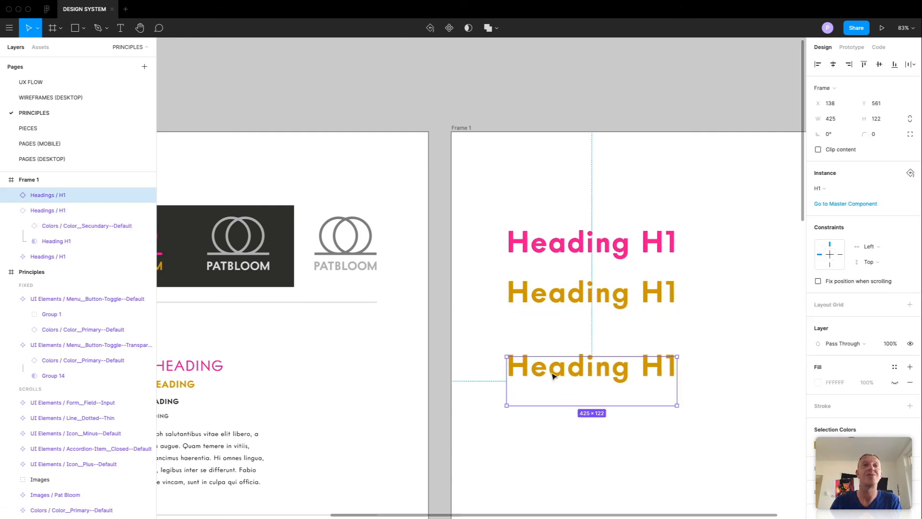
pyautogui.click(11, 210)
pyautogui.click(11, 195)
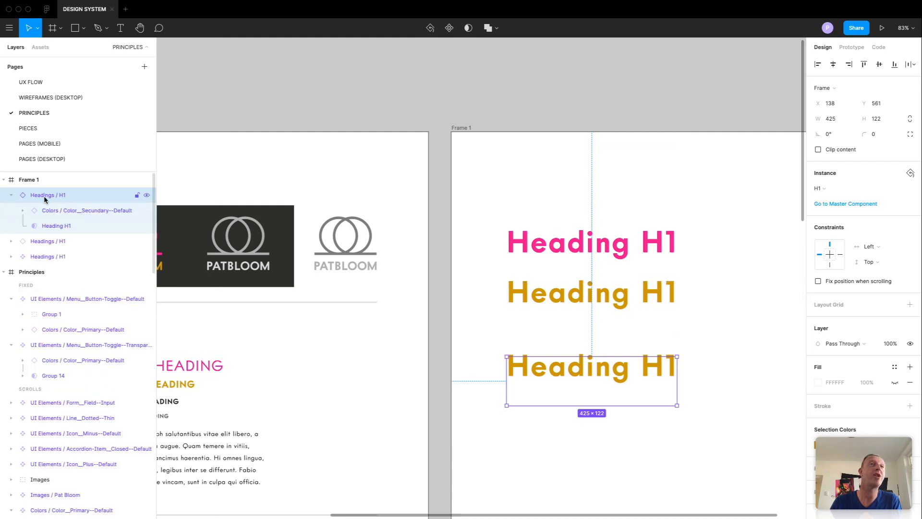
pyautogui.click(48, 210)
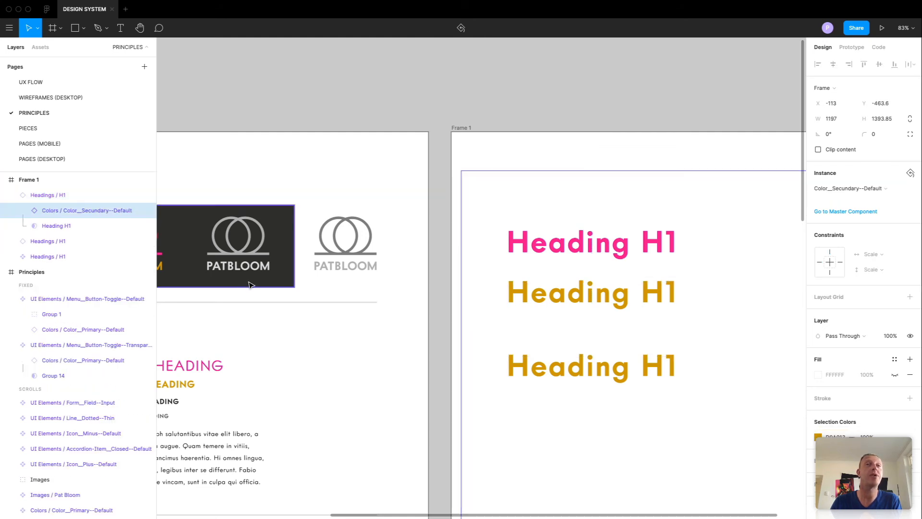
# Examine the primary, secondary and gray swatch components in the Color Swatches section of the Principles frame.
pyautogui.hscroll(-1, 308, 291)
pyautogui.hscroll(-15, 310, 291)
pyautogui.hscroll(8, 653, 316)
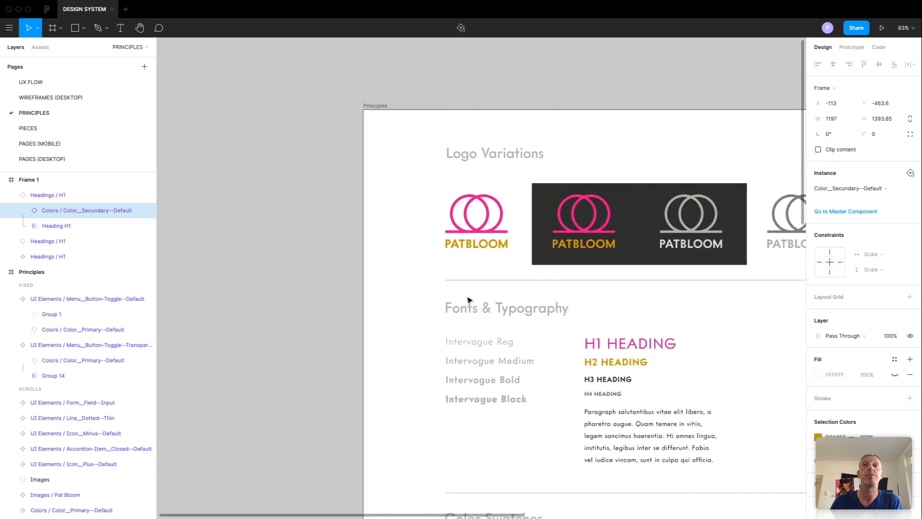
pyautogui.scroll(-3, 468, 299)
pyautogui.scroll(-5, 400, 386)
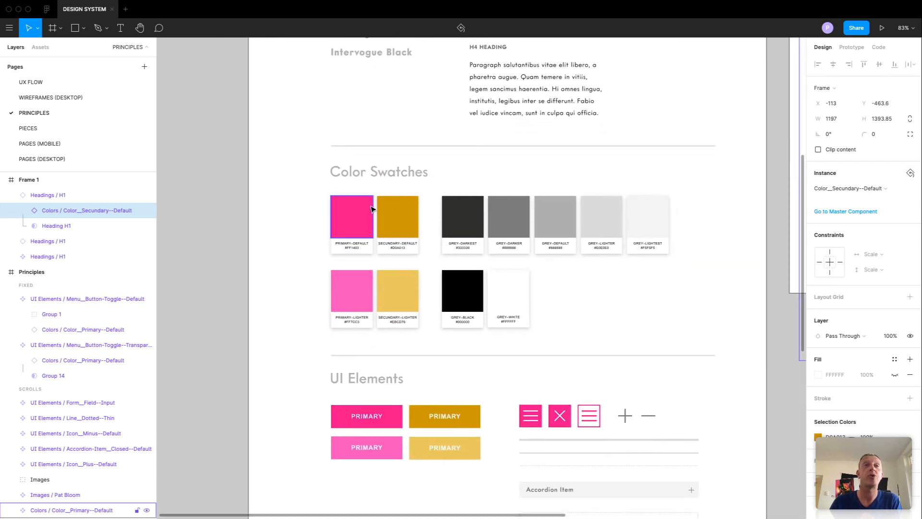
pyautogui.scroll(5, 372, 209)
pyautogui.scroll(-3, 372, 209)
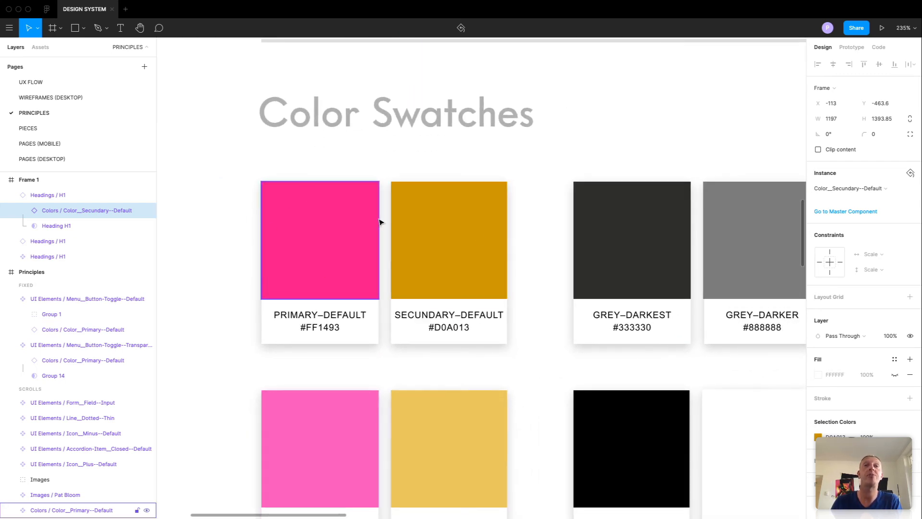
pyautogui.moveTo(289, 332); pyautogui.dragTo(255, 352)
pyautogui.hotkey('ctrl', 'z')
pyautogui.click(323, 237)
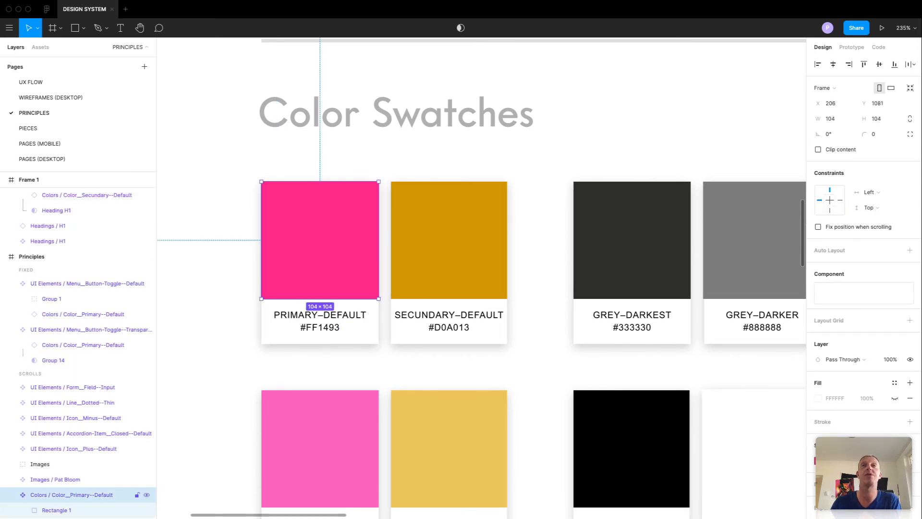
pyautogui.hscroll(3, 449, 233)
pyautogui.scroll(-1, 450, 233)
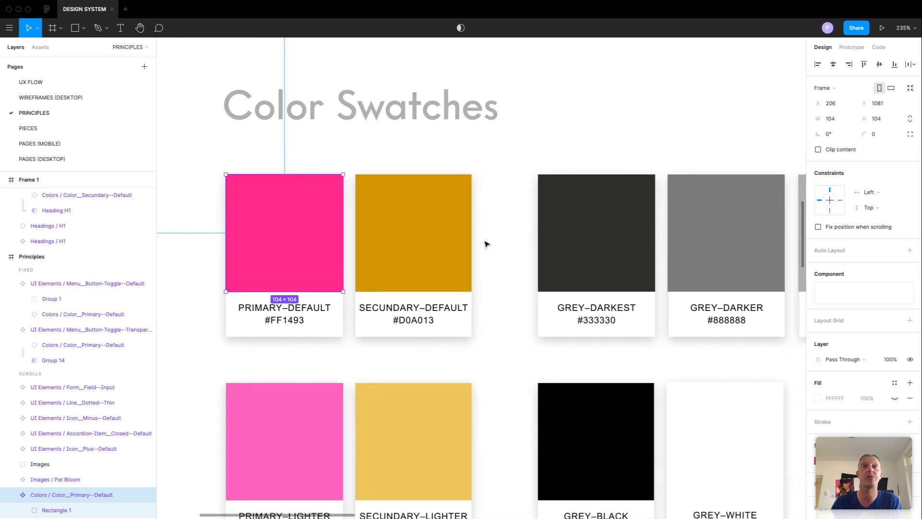
pyautogui.hscroll(10, 567, 259)
pyautogui.scroll(-2, 567, 260)
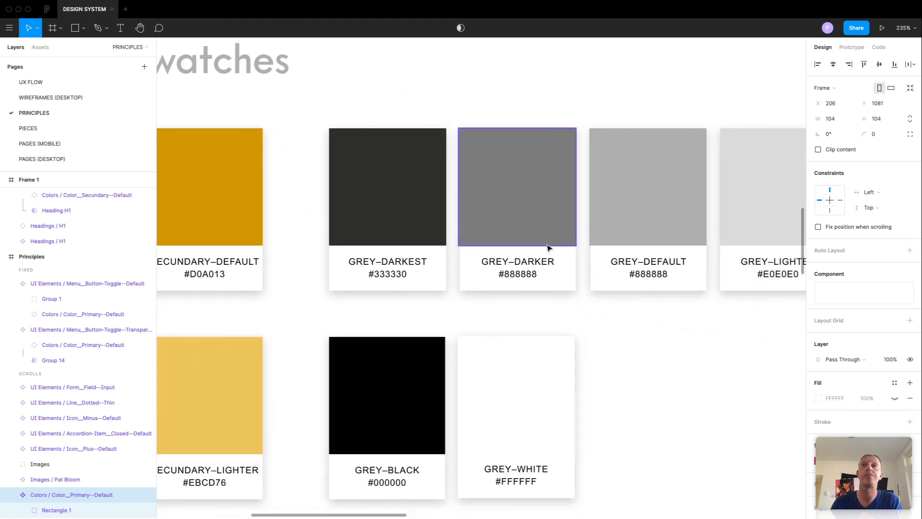
pyautogui.scroll(-8, 548, 249)
pyautogui.scroll(6, 492, 246)
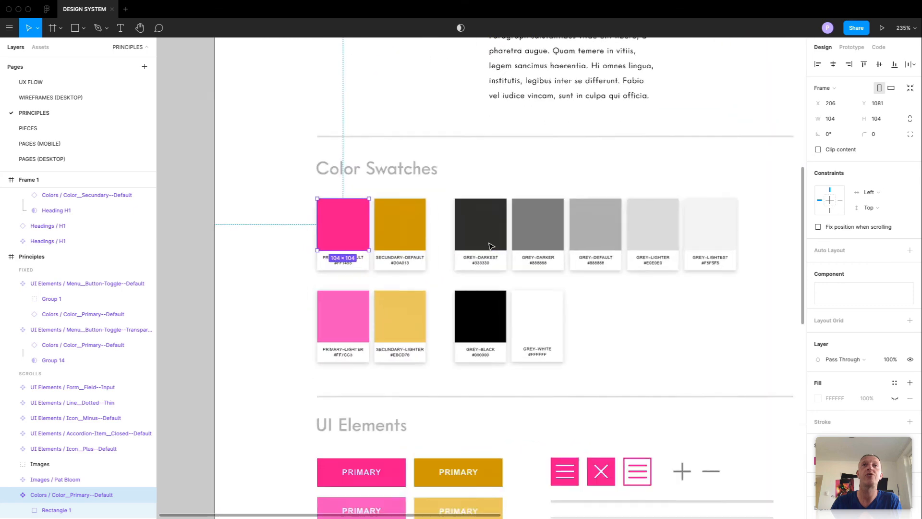
pyautogui.hscroll(15, 492, 247)
pyautogui.scroll(7, 493, 246)
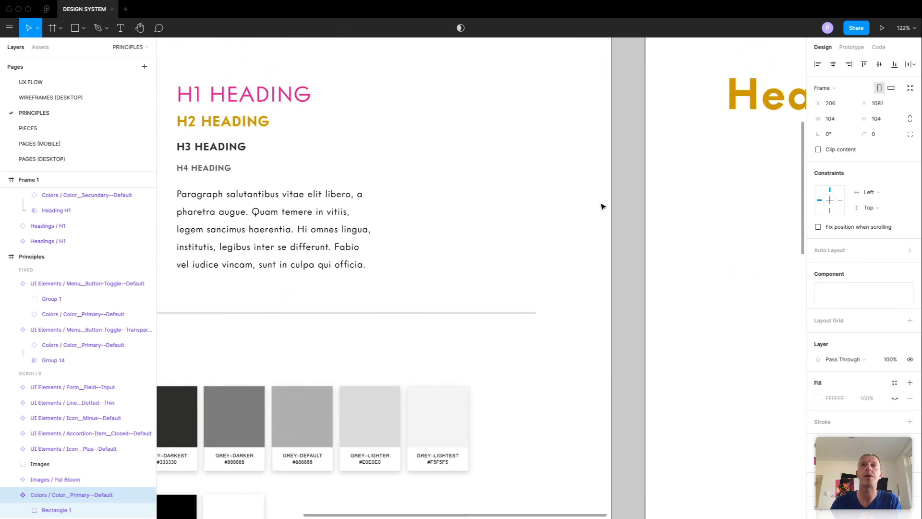
pyautogui.scroll(-5, 678, 153)
# Move the third heading up to Y 499 and swap its nested color instance for Color__Gray-Lighter--Default.
pyautogui.click(659, 144)
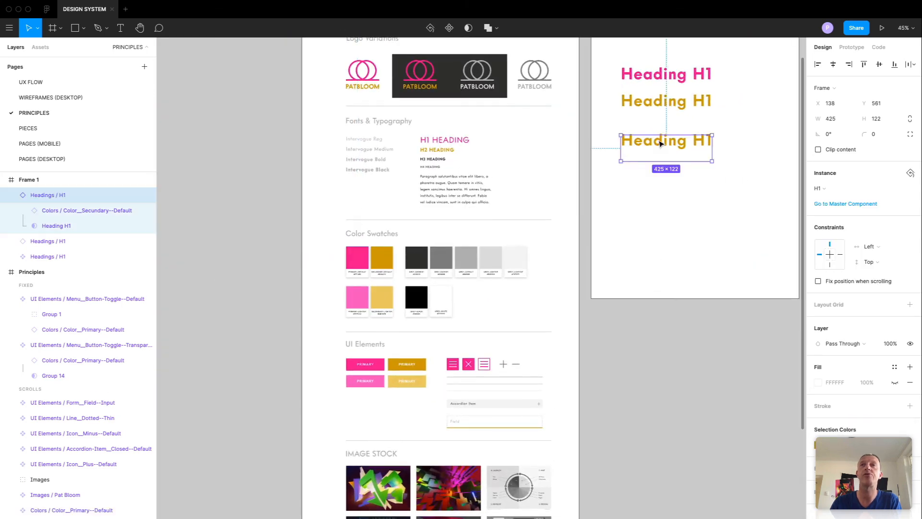
pyautogui.moveTo(659, 144); pyautogui.dragTo(660, 139)
pyautogui.rightClick(43, 210)
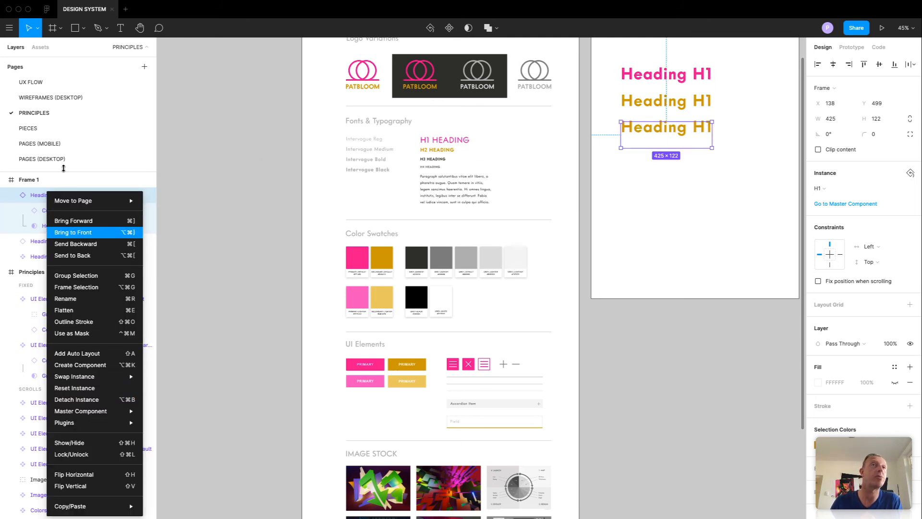
pyautogui.click(41, 212)
pyautogui.rightClick(46, 214)
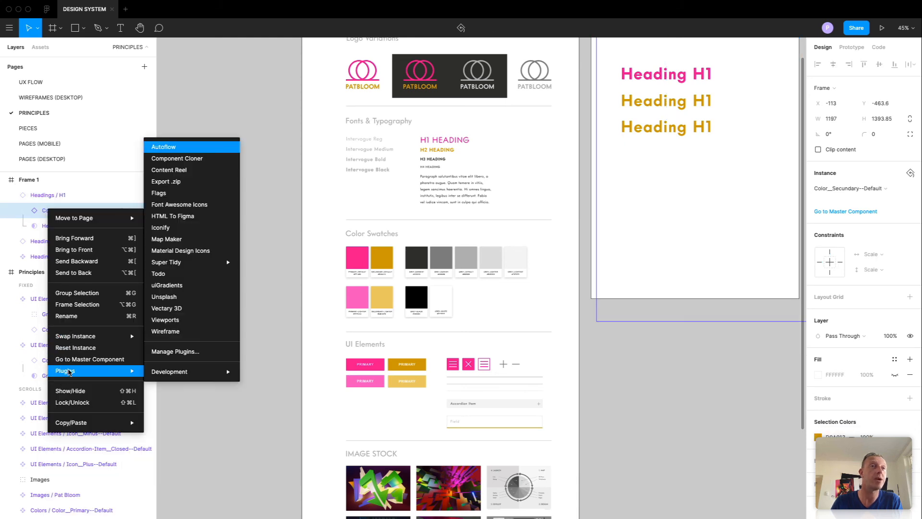
pyautogui.moveTo(77, 337)
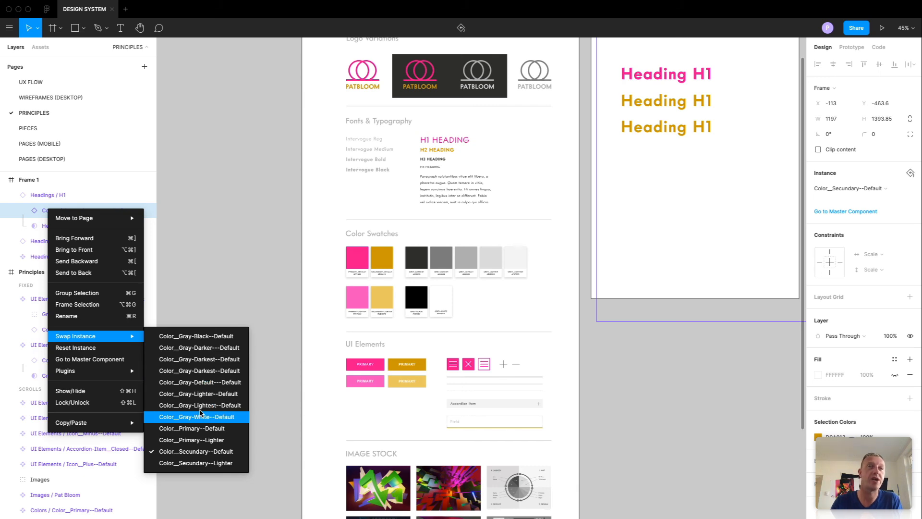
pyautogui.click(203, 394)
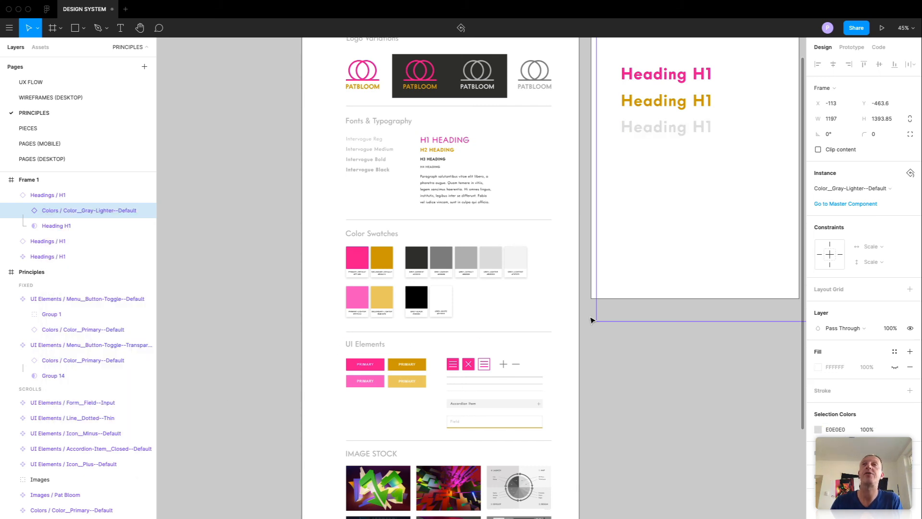
pyautogui.click(692, 385)
# Change the fill of the rectangle inside the Primary-Default swatch component to the turquoise 14FFC7.
pyautogui.scroll(3, 678, 258)
pyautogui.hscroll(1, 673, 259)
pyautogui.scroll(-2, 667, 259)
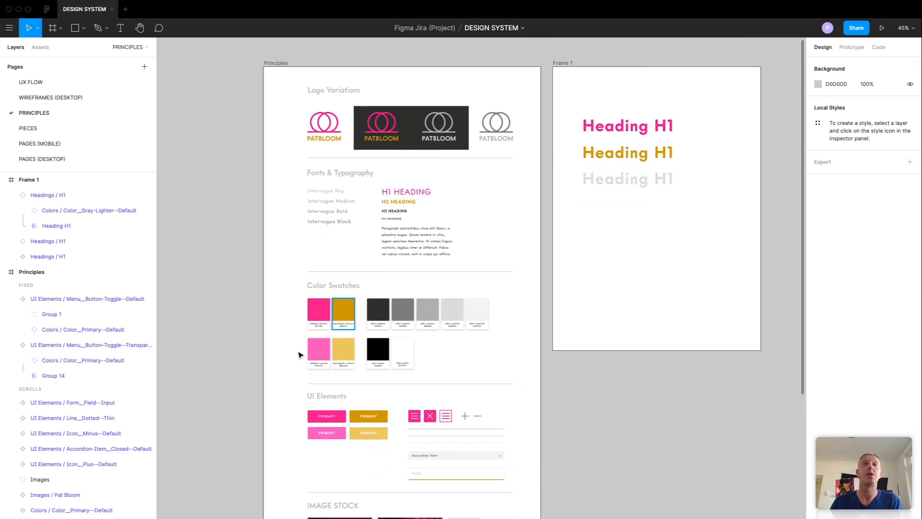
pyautogui.click(317, 312)
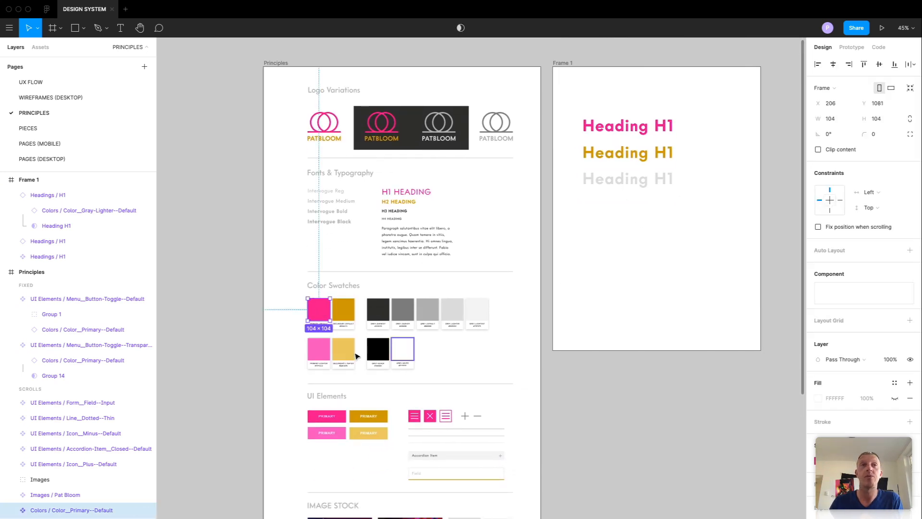
pyautogui.doubleClick(316, 309)
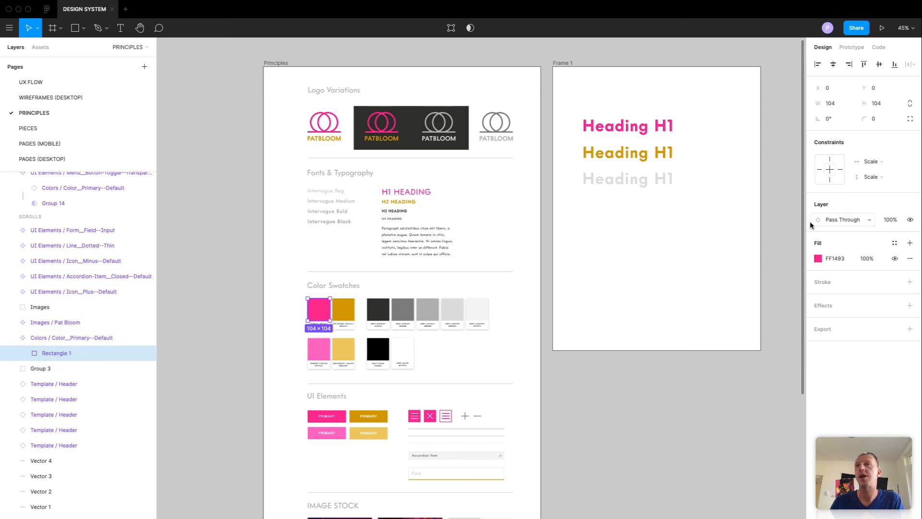
pyautogui.click(818, 259)
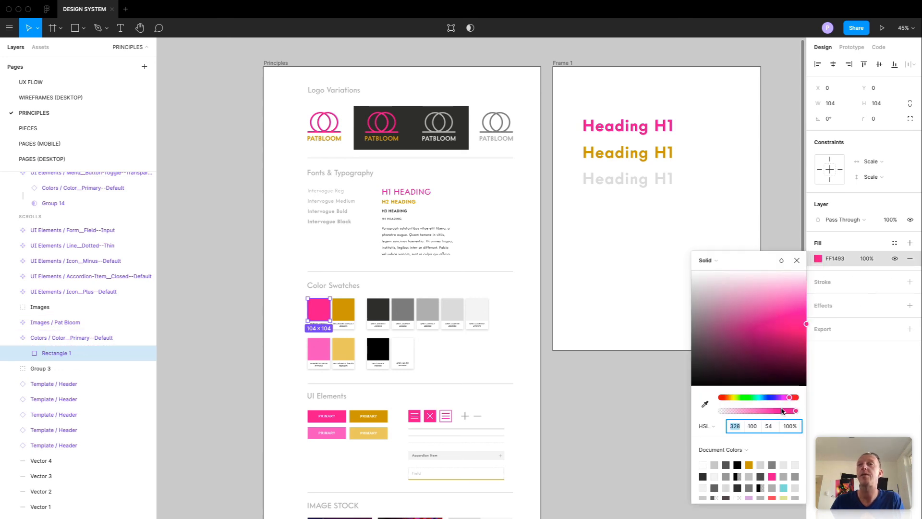
pyautogui.moveTo(789, 397); pyautogui.dragTo(768, 394)
pyautogui.moveTo(750, 396)
pyautogui.mouseDown()
pyautogui.moveTo(797, 398)
pyautogui.moveTo(708, 406)
pyautogui.moveTo(774, 388)
pyautogui.moveTo(745, 397)
pyautogui.moveTo(754, 392)
pyautogui.mouseUp()
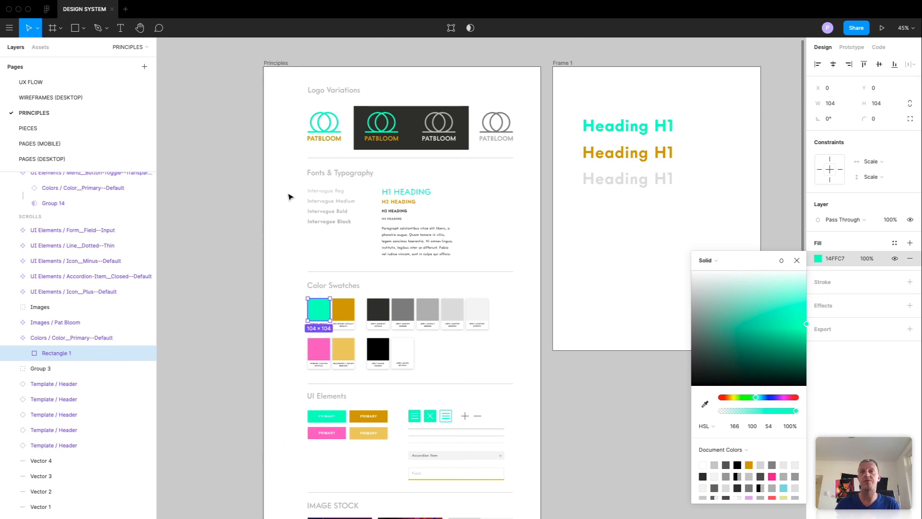
# Review the Principles frame down to the image stock and return to the logos and Frame 1 headings to check the new primary color.
pyautogui.scroll(-8, 421, 298)
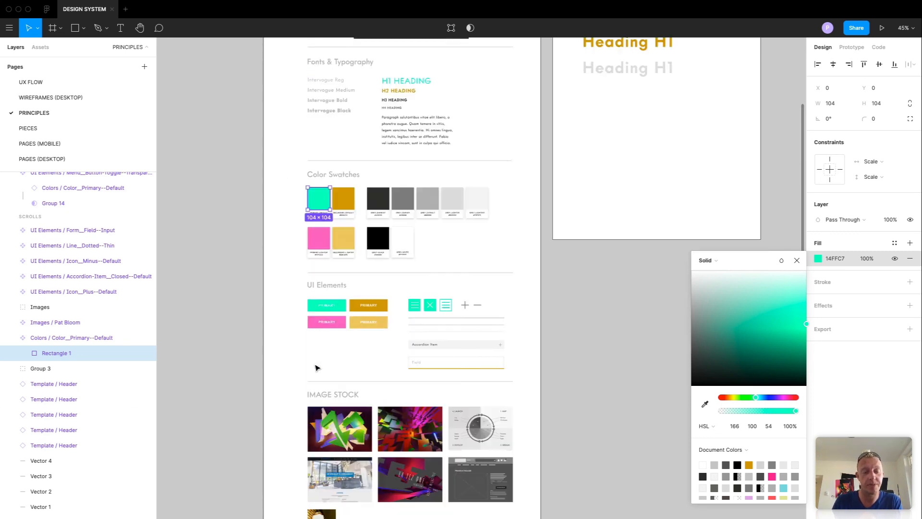
pyautogui.click(633, 243)
pyautogui.scroll(-8, 636, 243)
pyautogui.press('super+z')
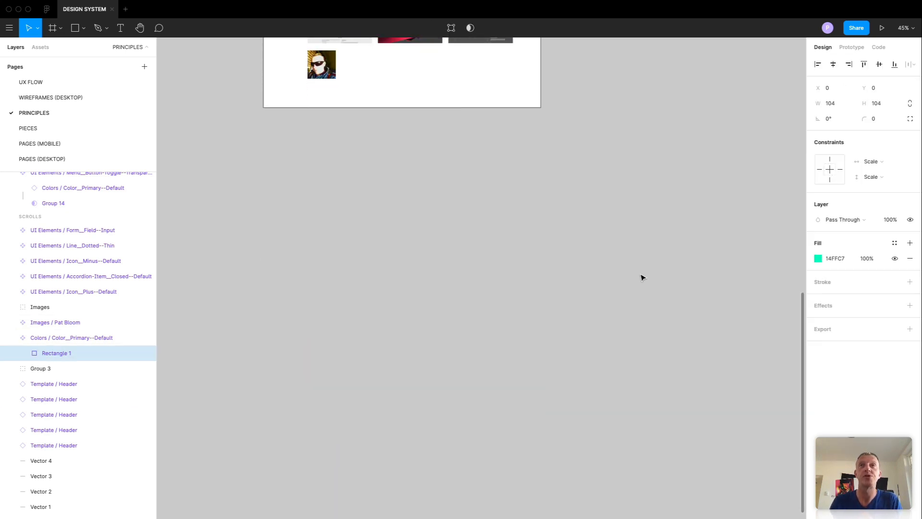
pyautogui.scroll(12, 642, 275)
pyautogui.scroll(5, 639, 274)
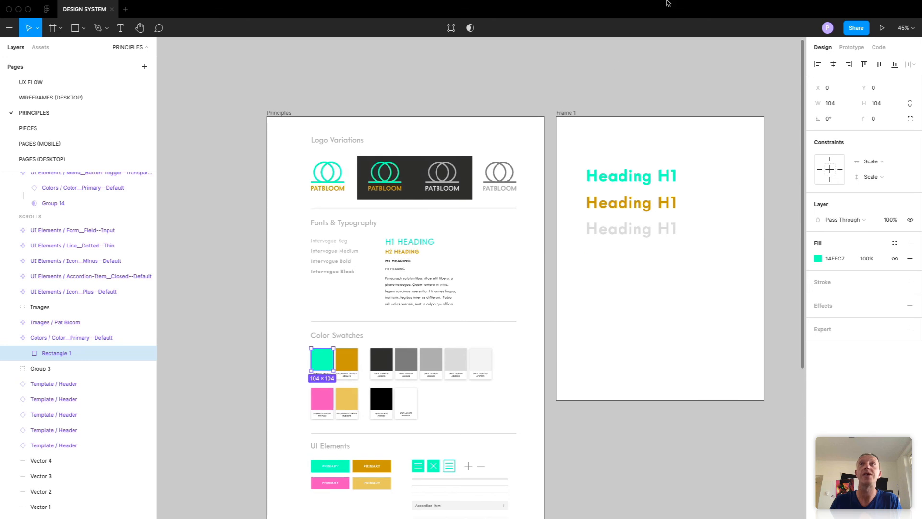
pyautogui.click(608, 6)
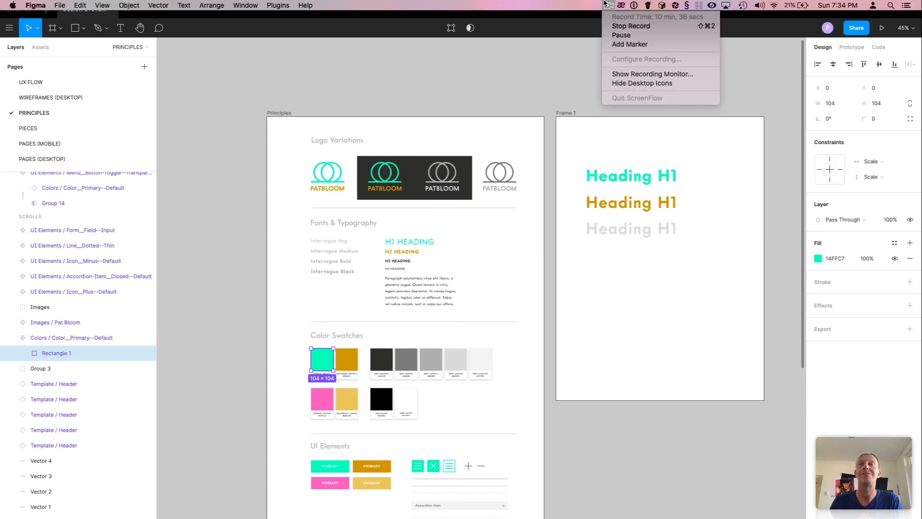
pyautogui.click(630, 27)
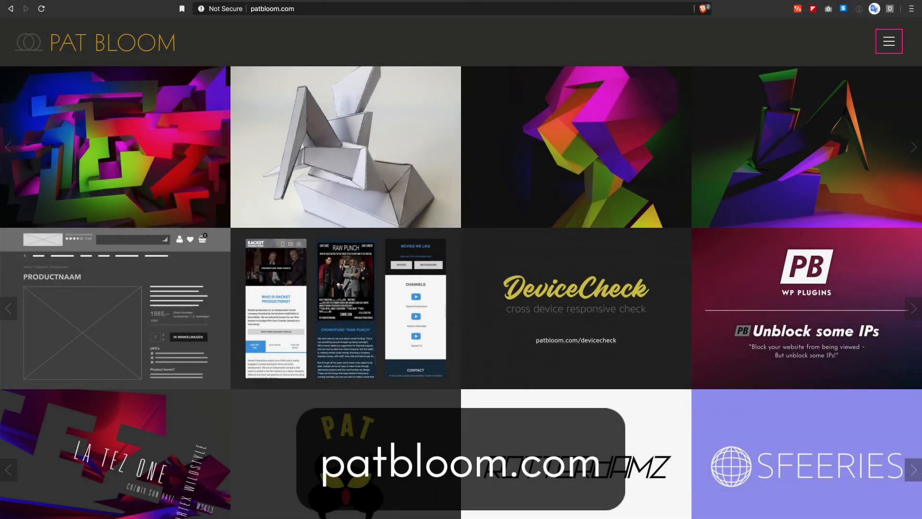